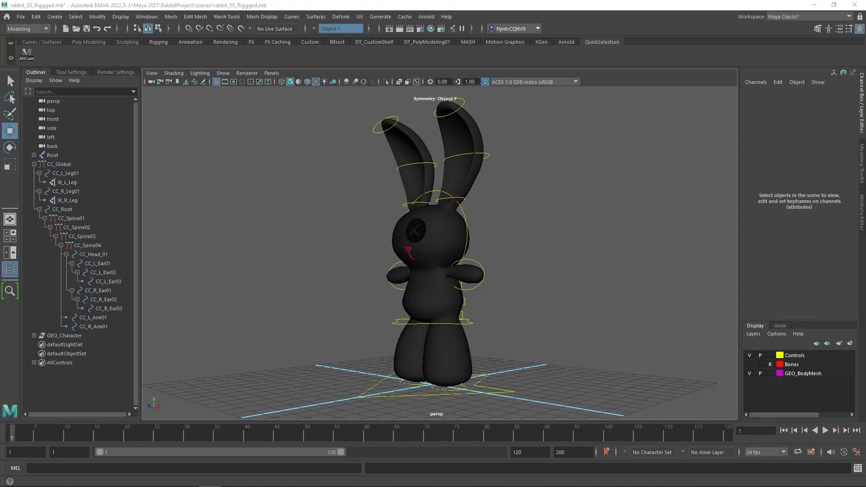
Drag the Chrome window with the 'Reference Jumps' YouTube video over the Maya rabbit scene.
left_click_drag(0, 140, 770, 39)
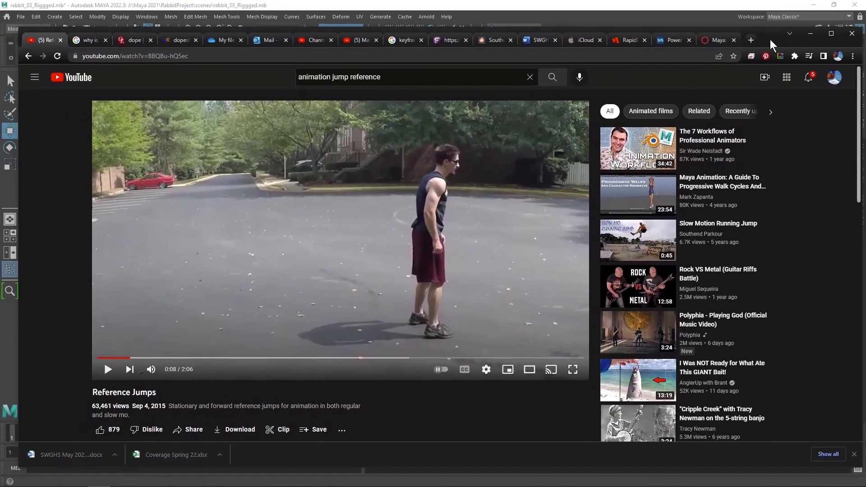
Watch the reference from the start, pausing at the walk-up, windup, takeoff and landing.
left_click(98, 359)
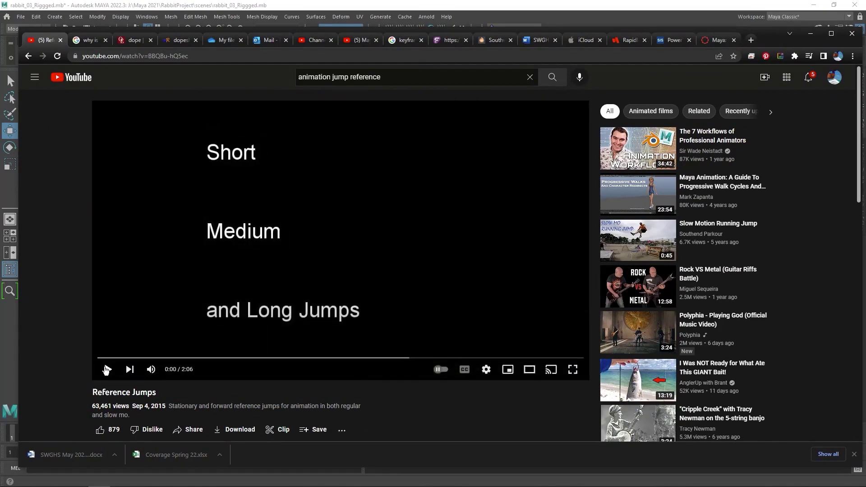
left_click(107, 369)
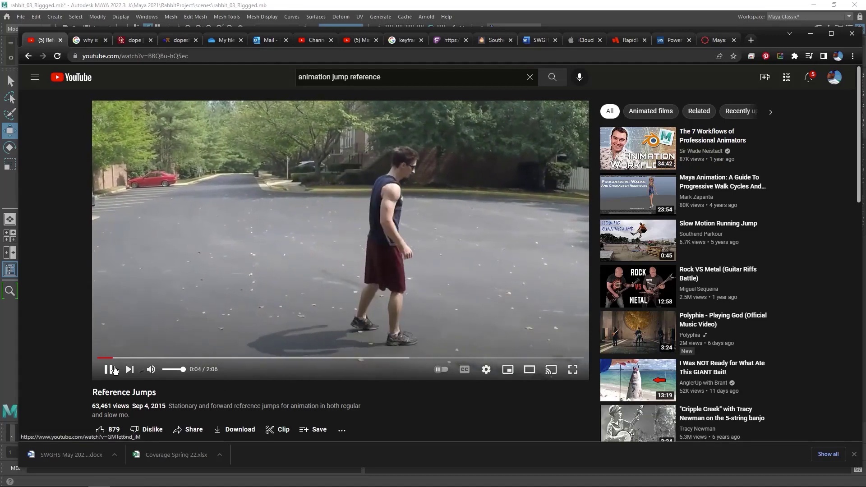
left_click(113, 369)
left_click(108, 370)
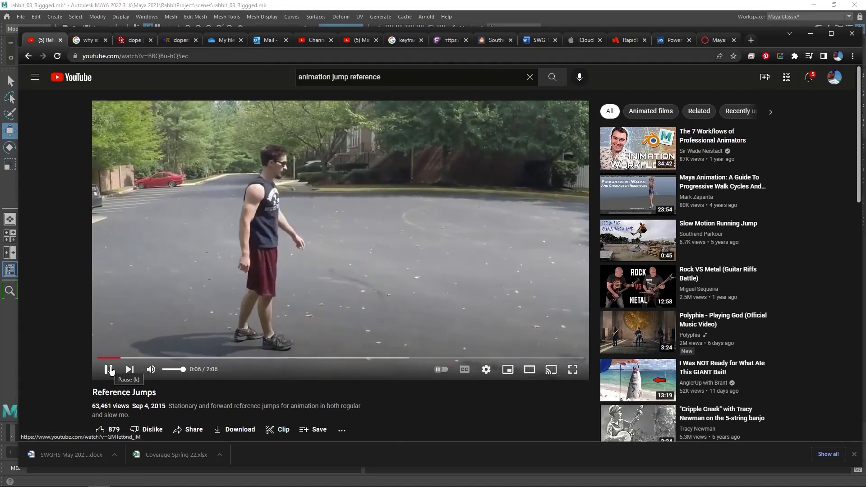
left_click(109, 370)
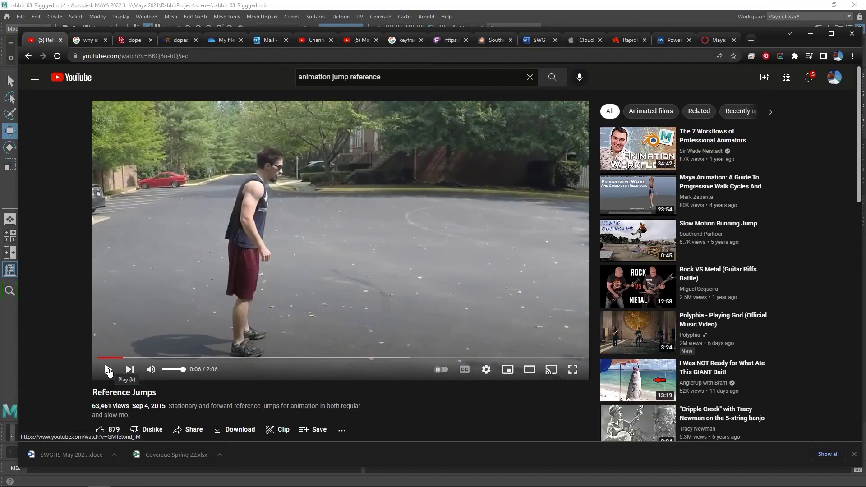
left_click(108, 370)
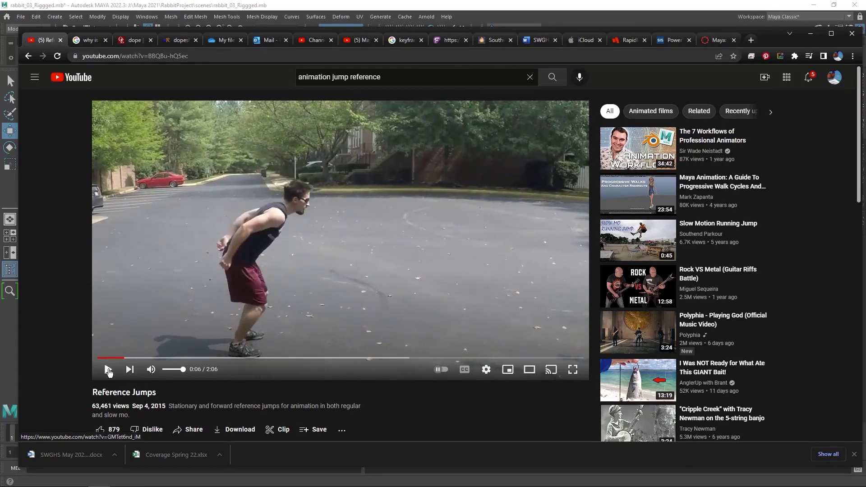
left_click(108, 370)
left_click(109, 370)
left_click(109, 370)
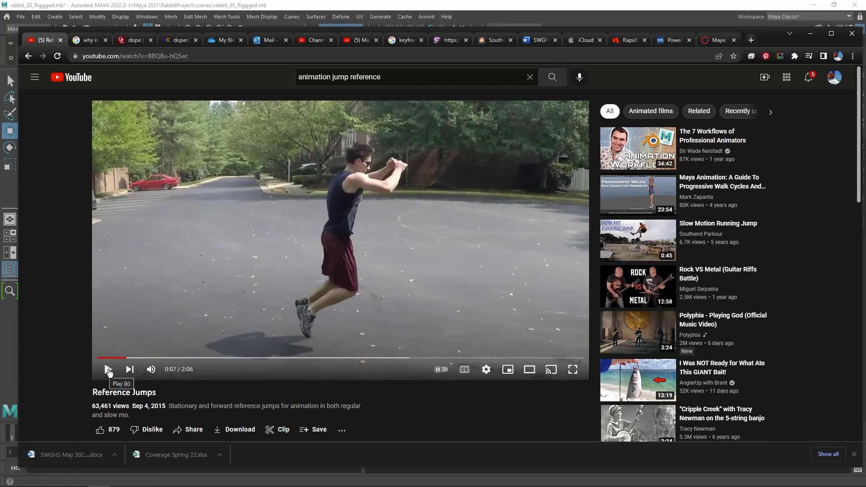
left_click(108, 370)
left_click(108, 370)
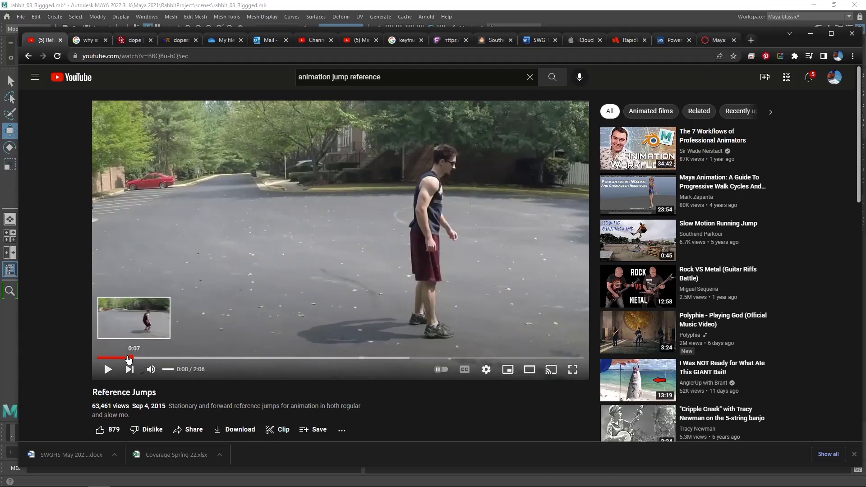
Replay 0:06–0:07 repeatedly to study the lean into the crouch, then minimise Chrome.
left_click_drag(129, 359, 126, 361)
left_click(108, 371)
left_click(108, 370)
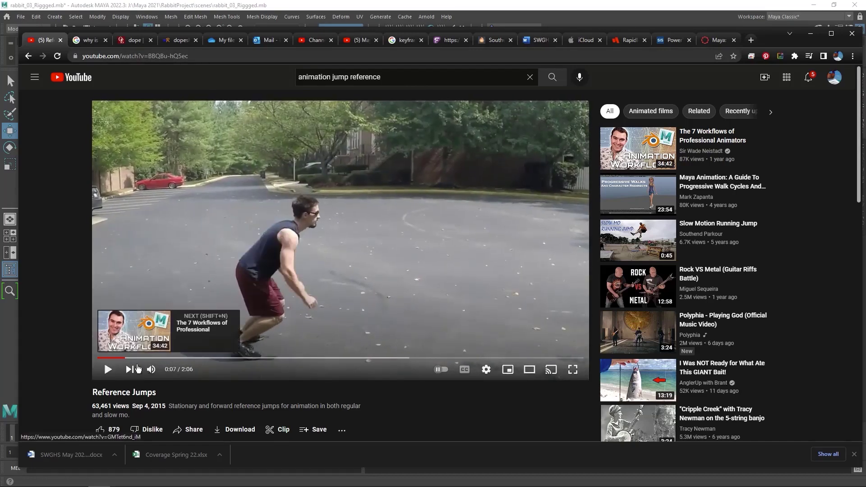
left_click_drag(122, 360, 121, 361)
left_click(108, 369)
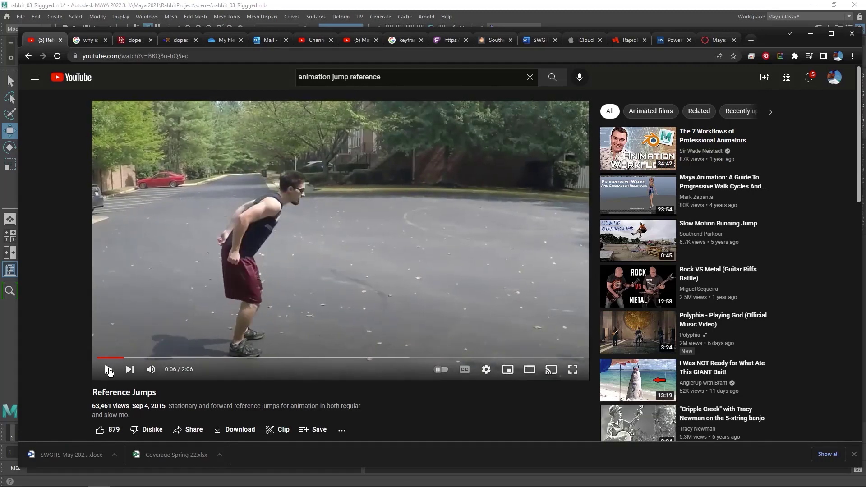
left_click(107, 369)
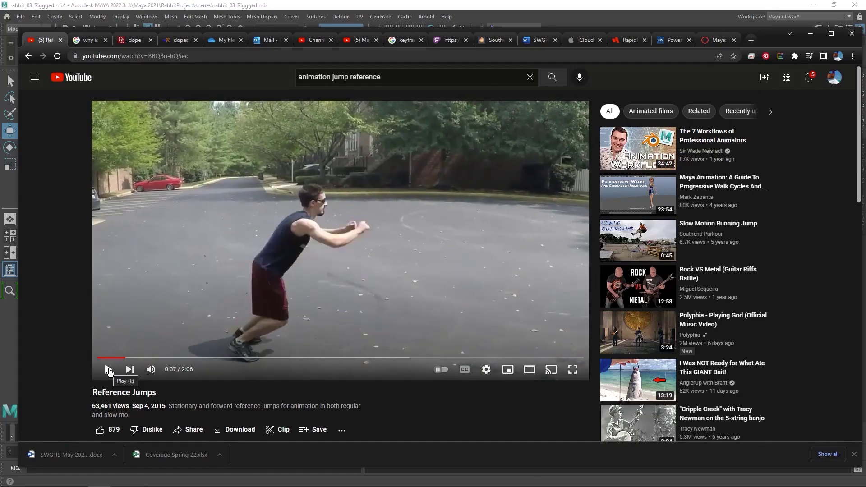
left_click(108, 370)
left_click(108, 370)
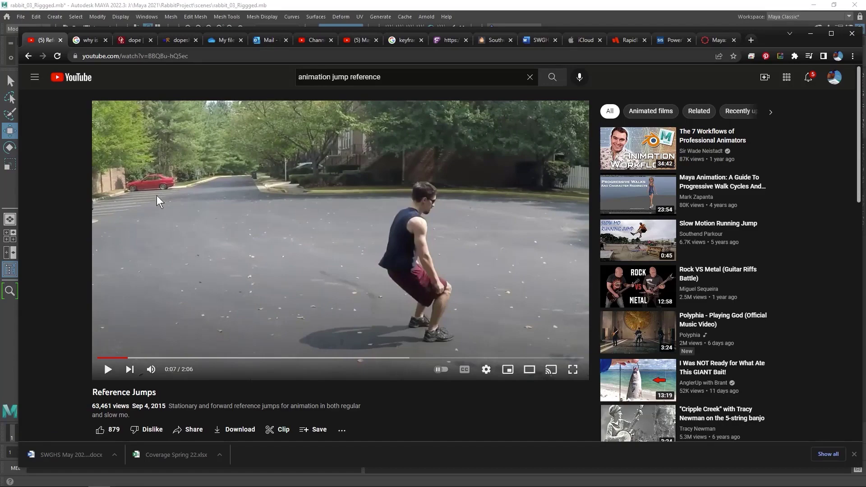
left_click(810, 33)
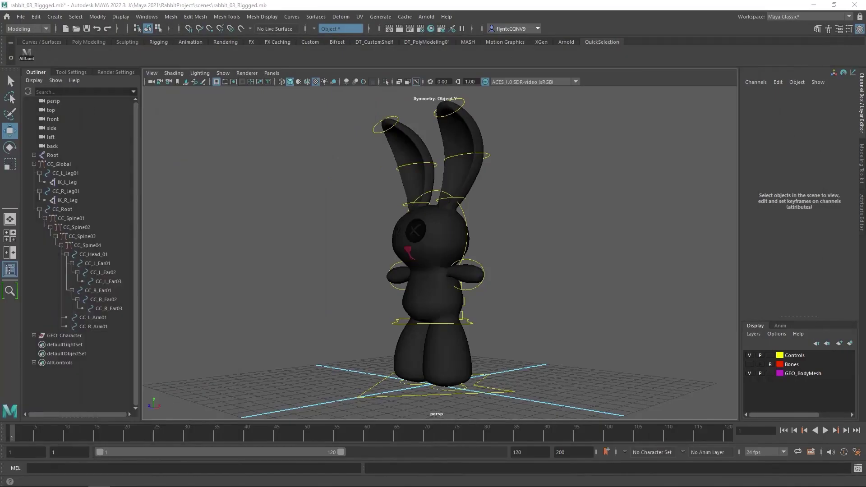
Select all rabbit controls, delete every key across the time slider, and play back to confirm.
left_click(30, 59)
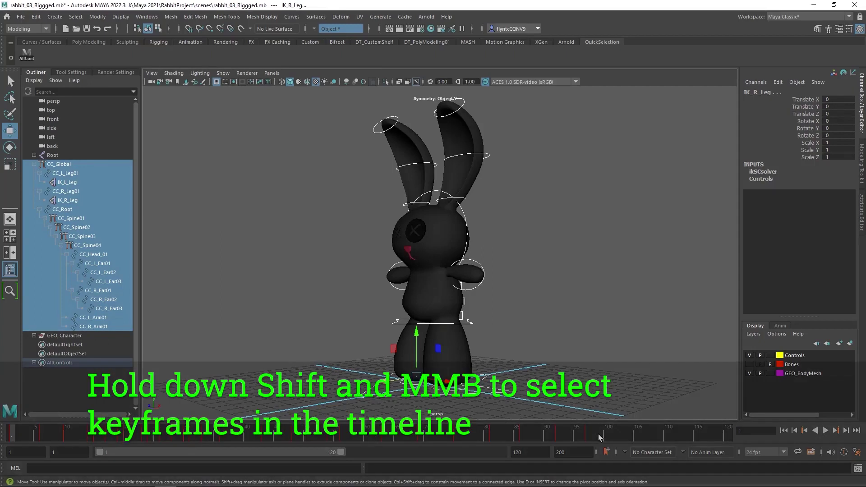
middle_click_drag(600, 437, 8, 444, "shift")
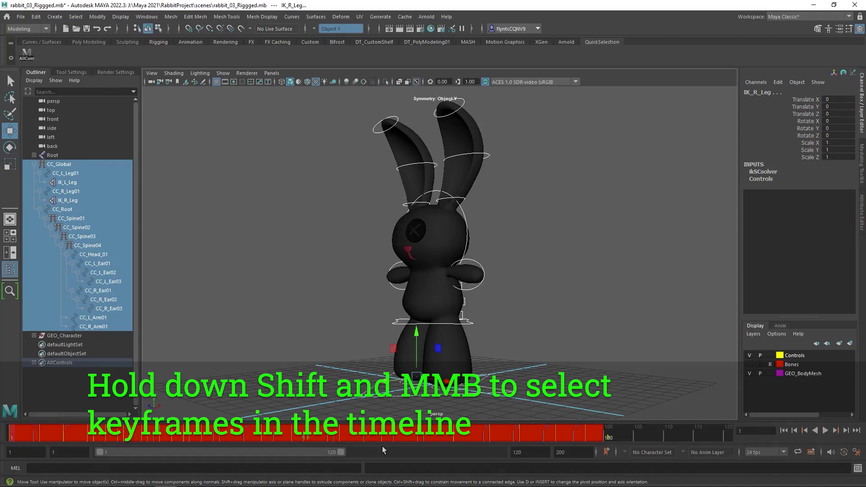
right_click(424, 435)
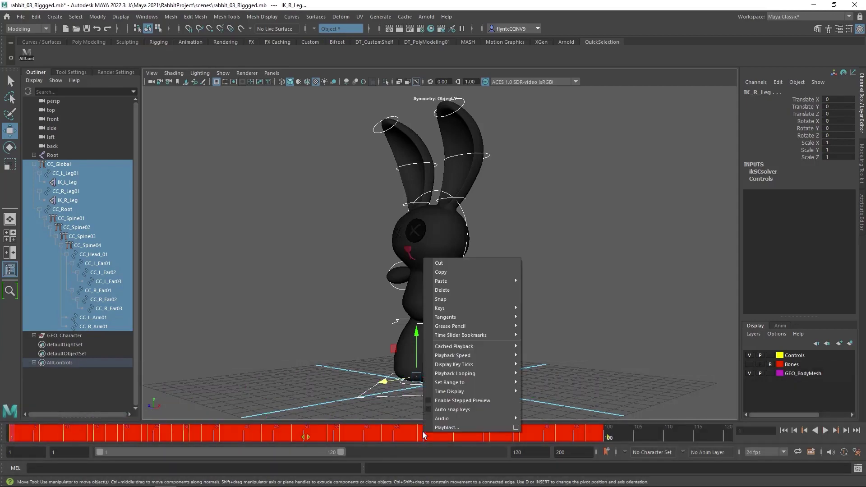
left_click(453, 290)
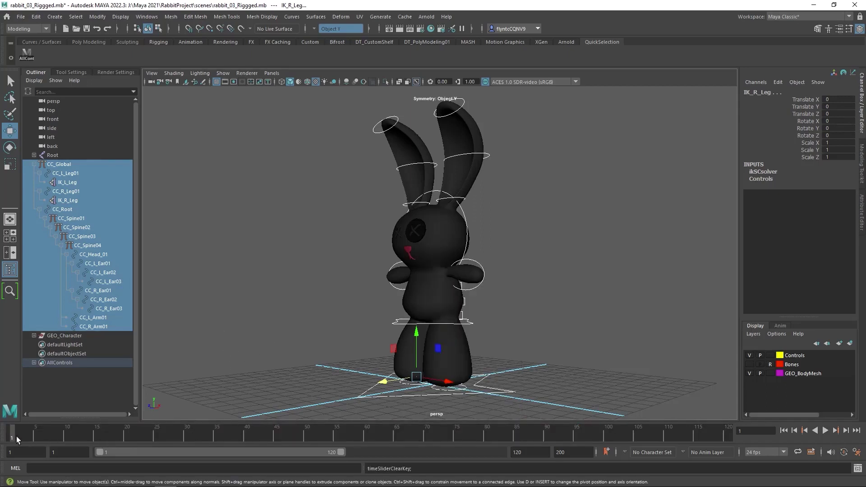
key("alt+v")
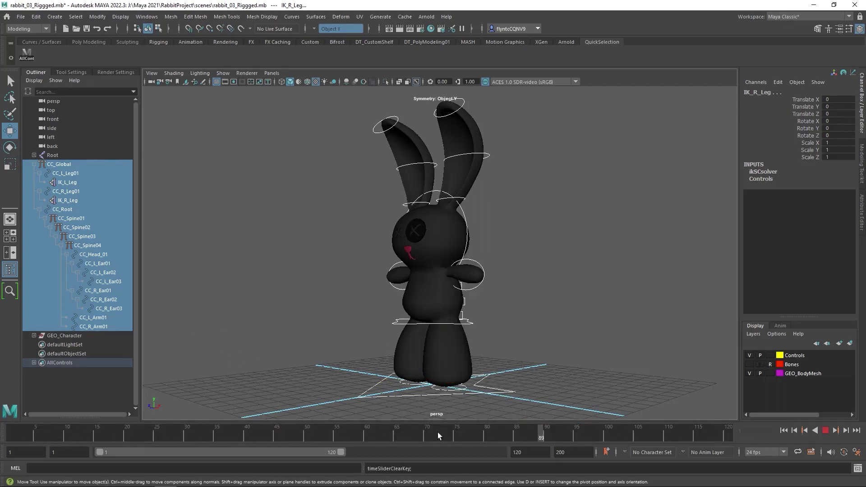
key("alt+v")
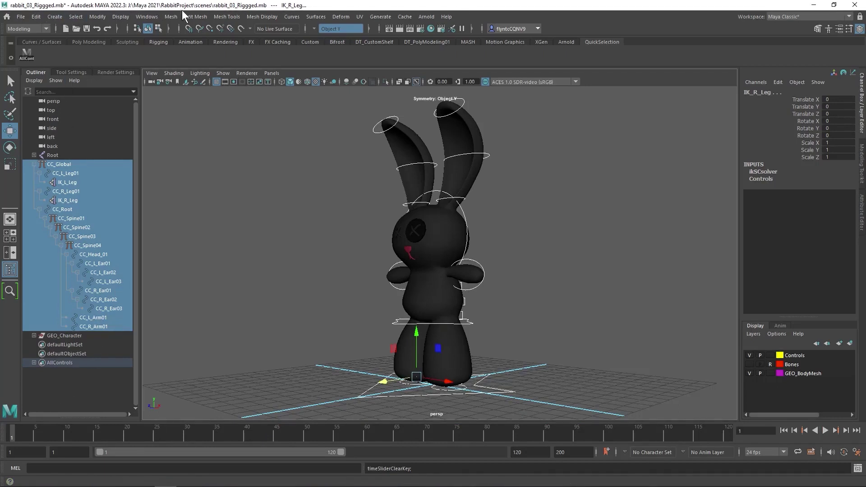
Save the scene as rabbit_03_Jump_01.mb via Save Scene As.
left_click(20, 16)
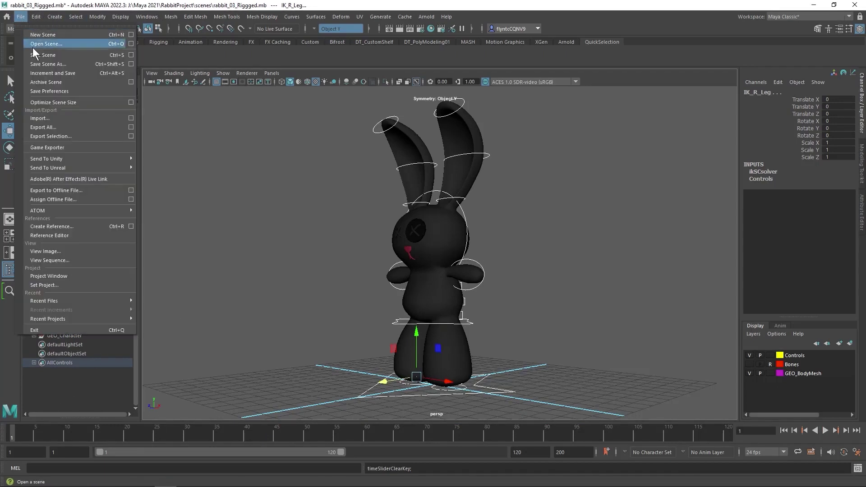
left_click(58, 65)
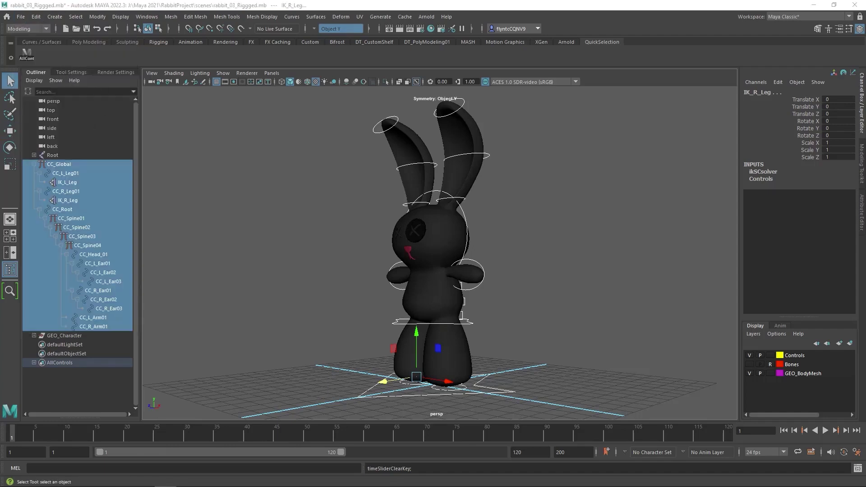
left_click_drag(544, 123, 578, 31)
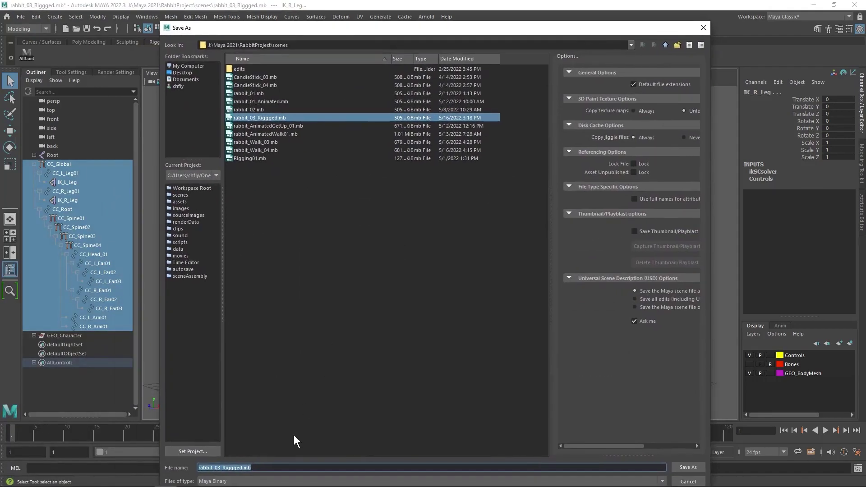
left_click(263, 468)
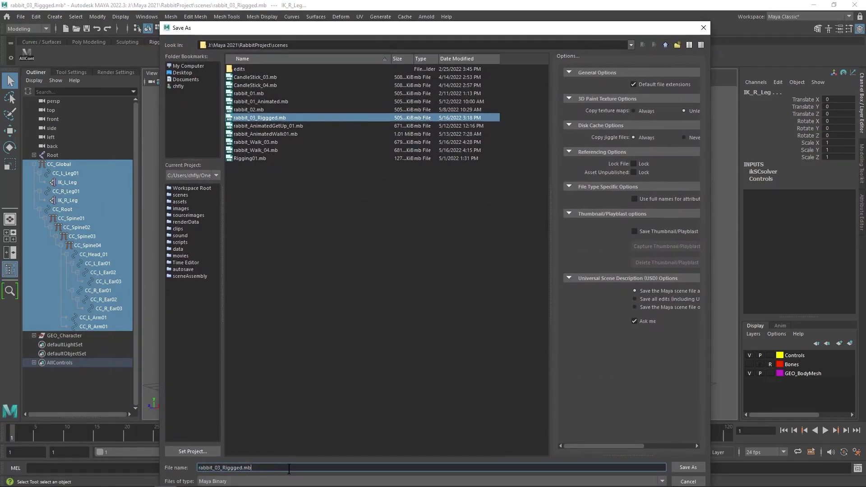
key("BackSpace")
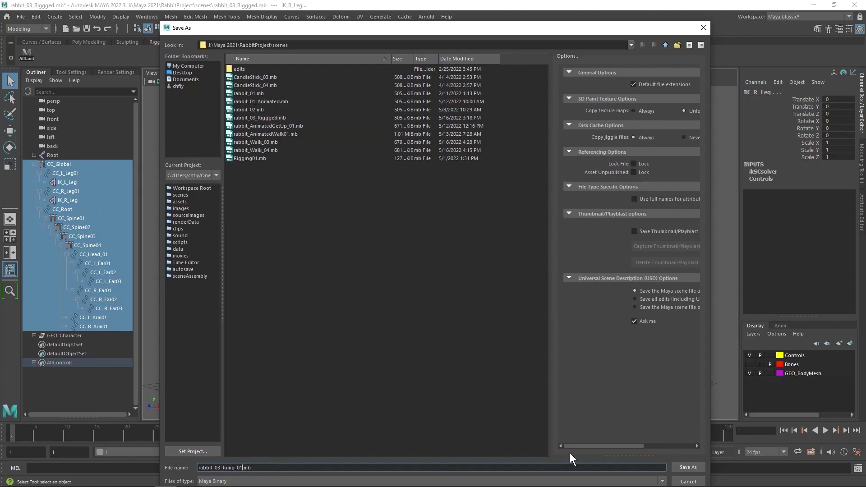
left_click(688, 467)
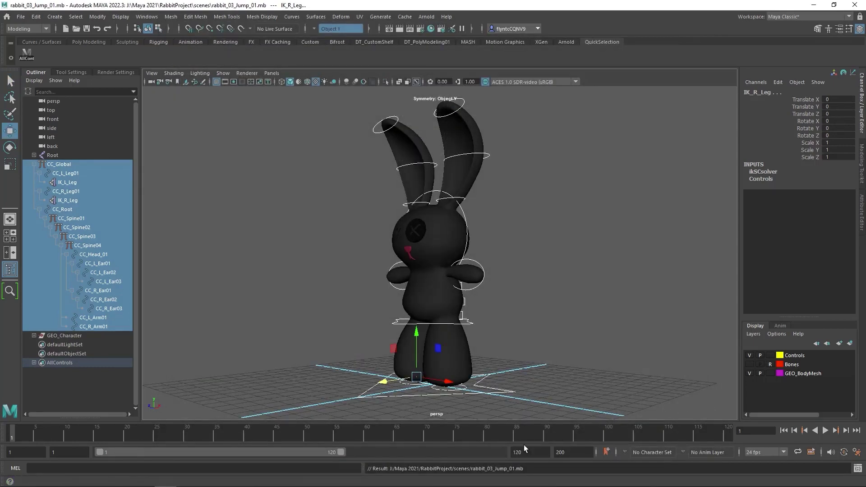
Select CC_Global and test-move the whole rabbit rig back and forth along Z.
left_click(428, 393)
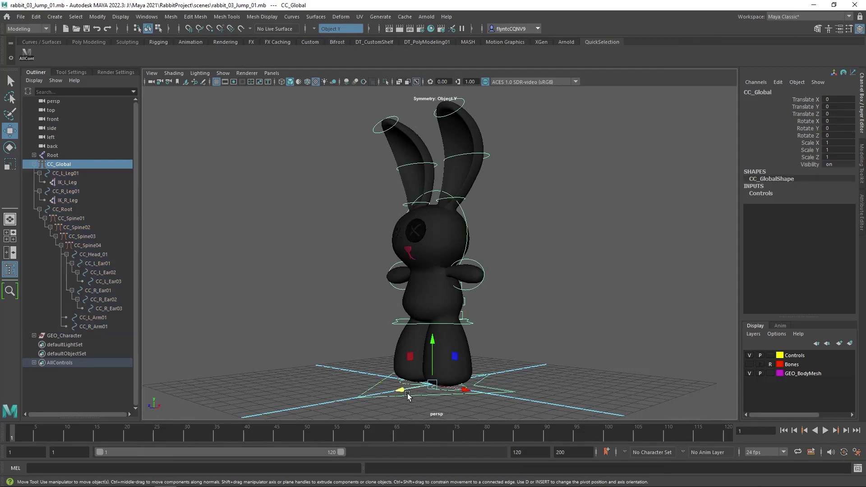
left_click_drag(401, 390, 516, 371)
left_click_drag(561, 387, 504, 385, "alt")
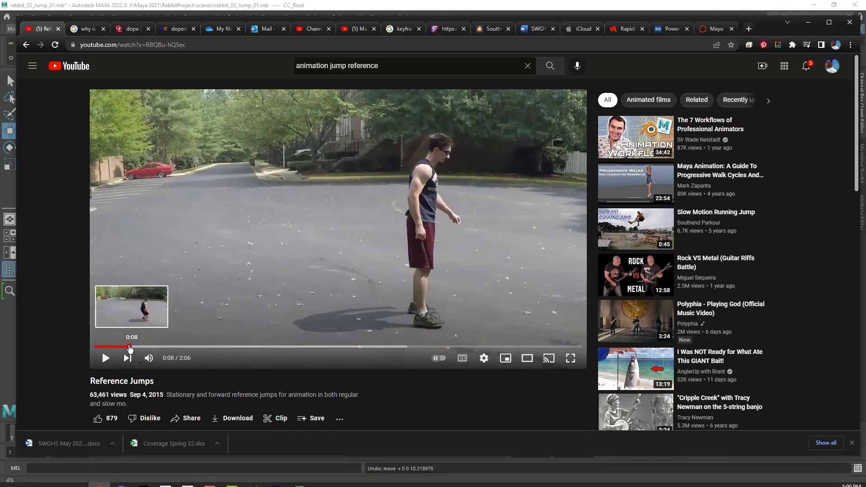
Rewind to 0:05 and replay the crouch and takeoff, pausing at 0:08.
left_click_drag(130, 349, 121, 349)
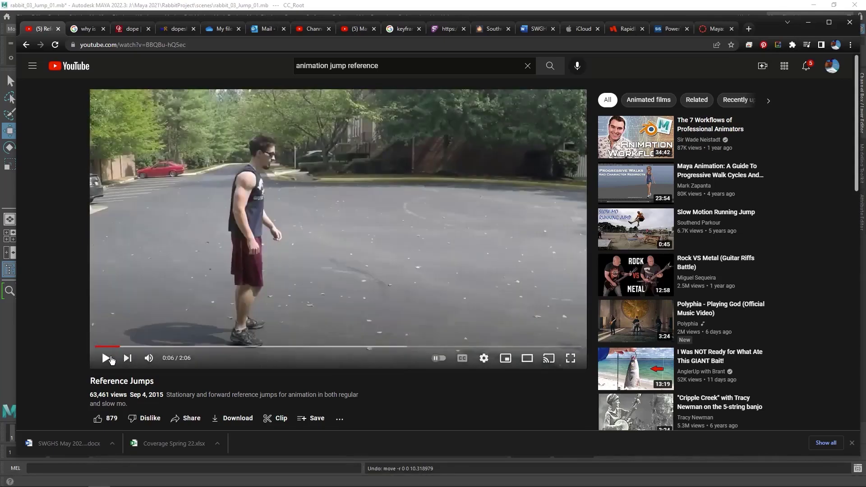
left_click(112, 360)
left_click(112, 360)
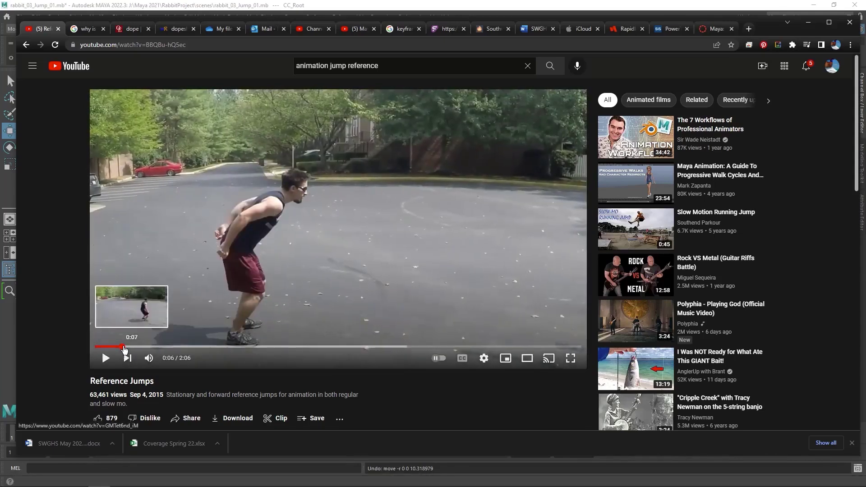
mouse_move(124, 349)
left_mouse_down()
mouse_move(101, 350)
mouse_move(115, 349)
left_mouse_up()
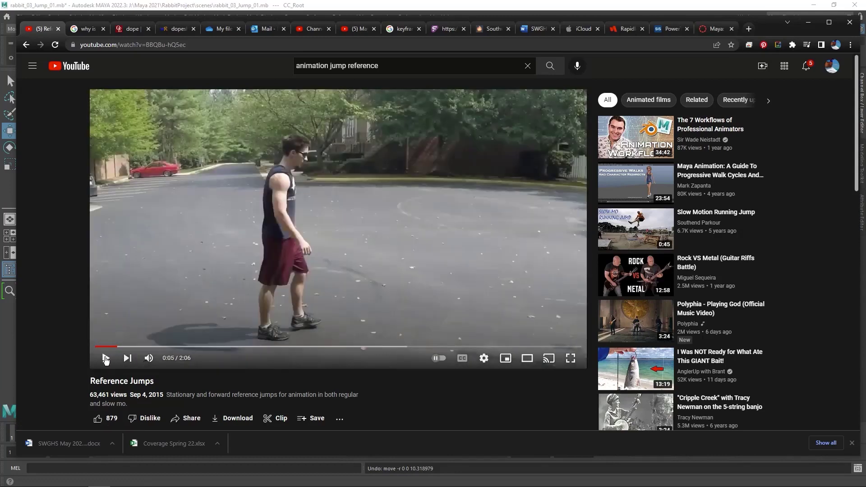
left_click(105, 360)
left_click(105, 359)
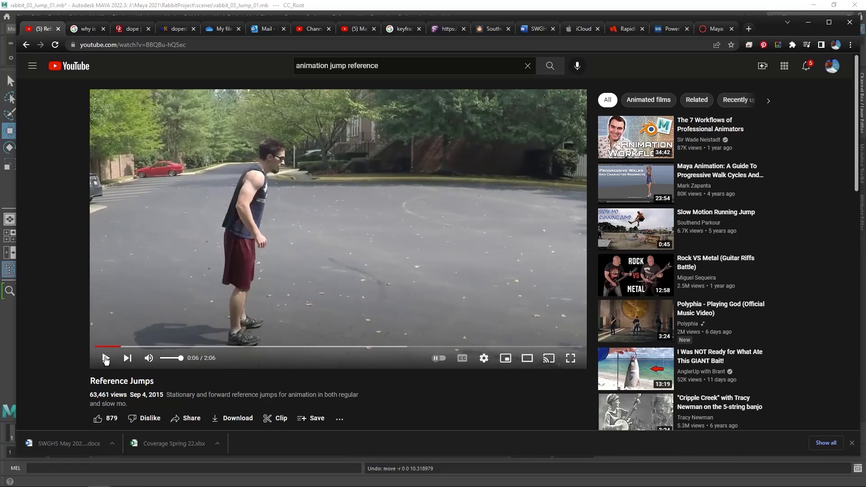
left_click(106, 359)
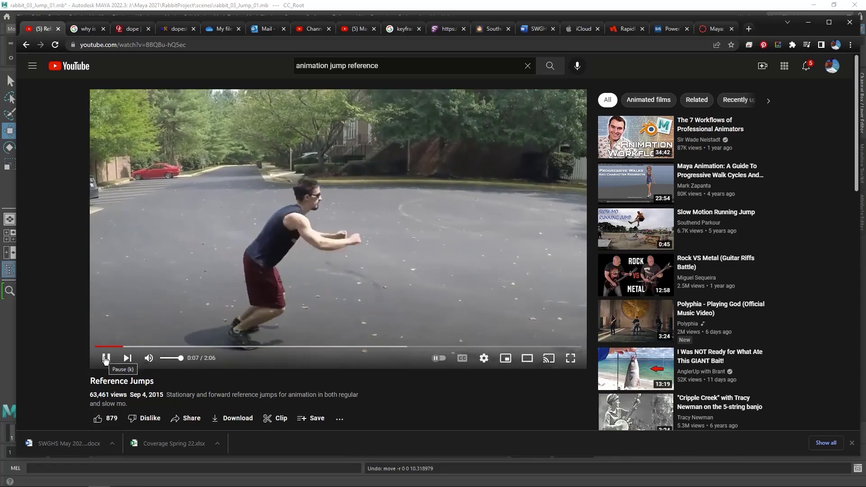
left_click(106, 360)
left_click(105, 359)
left_click(105, 359)
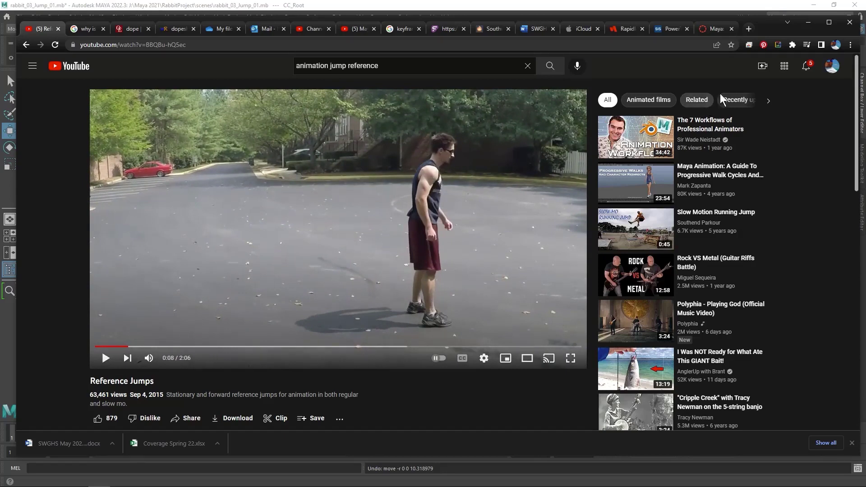
Back in Maya, set the animation end time to 60 frames.
key("alt+Tab")
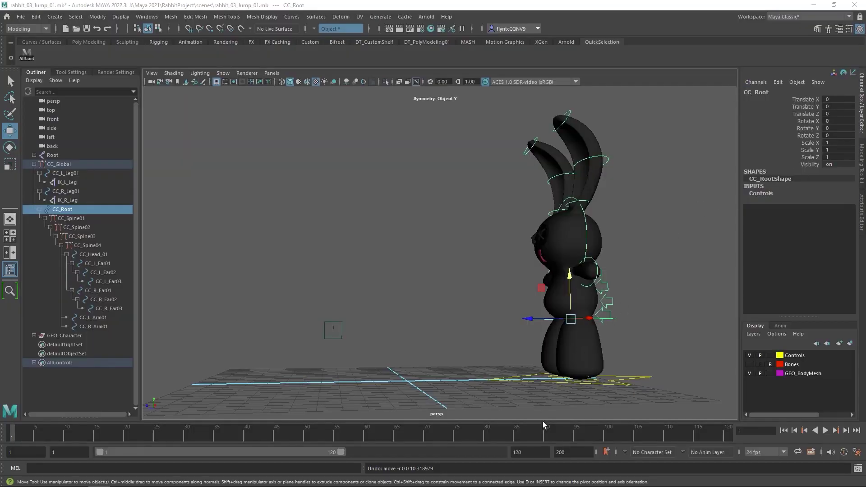
left_click(564, 454)
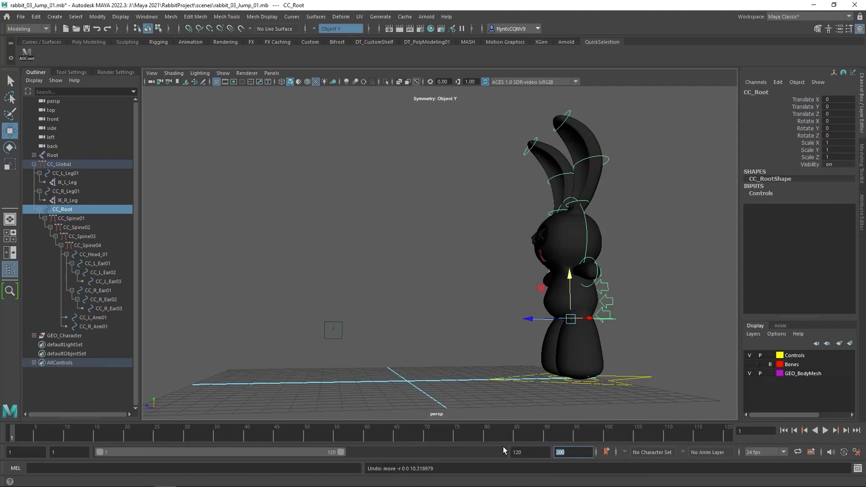
type("60")
key("Return")
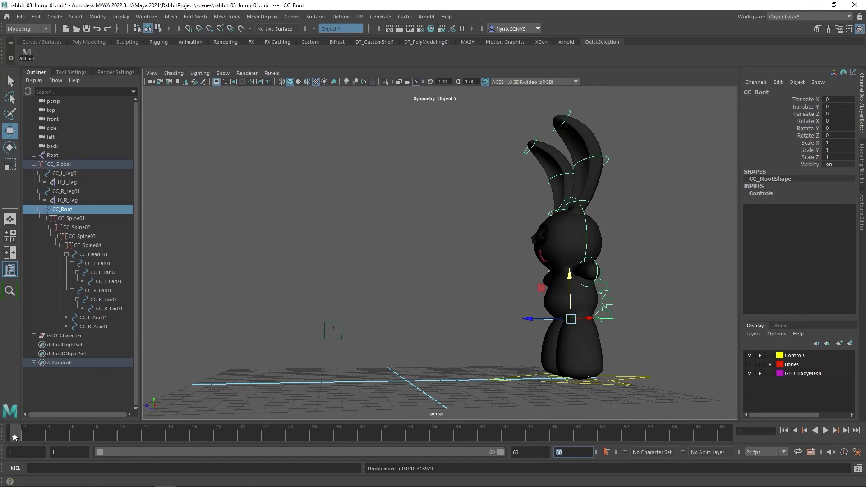
Rotate both arm controls down, left to about -33° and right to about 31.5°.
left_click_drag(559, 316, 615, 304, "alt")
left_click(581, 294)
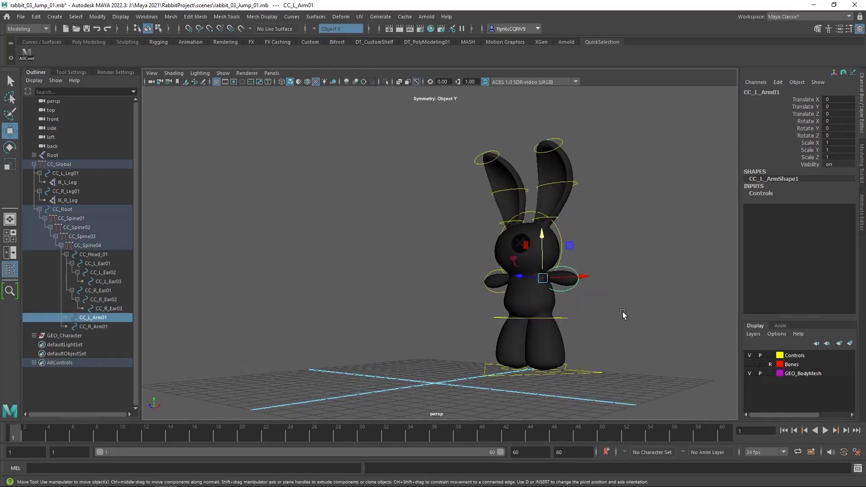
key("e")
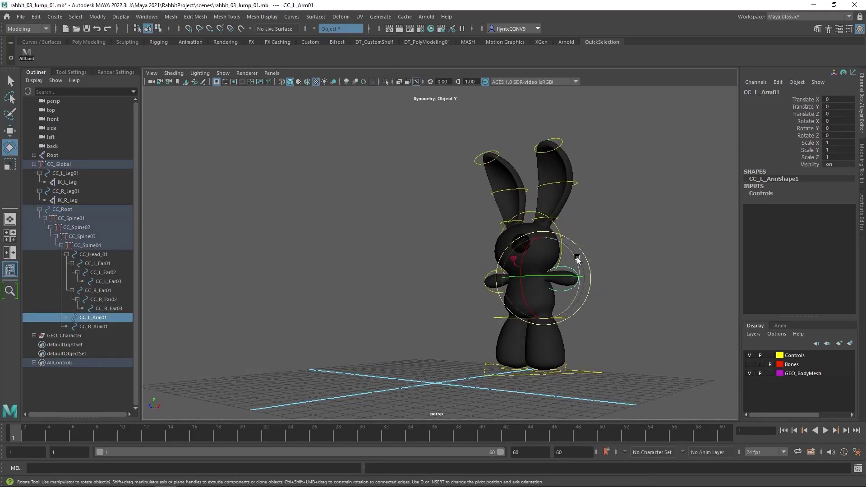
left_click_drag(576, 272, 576, 279)
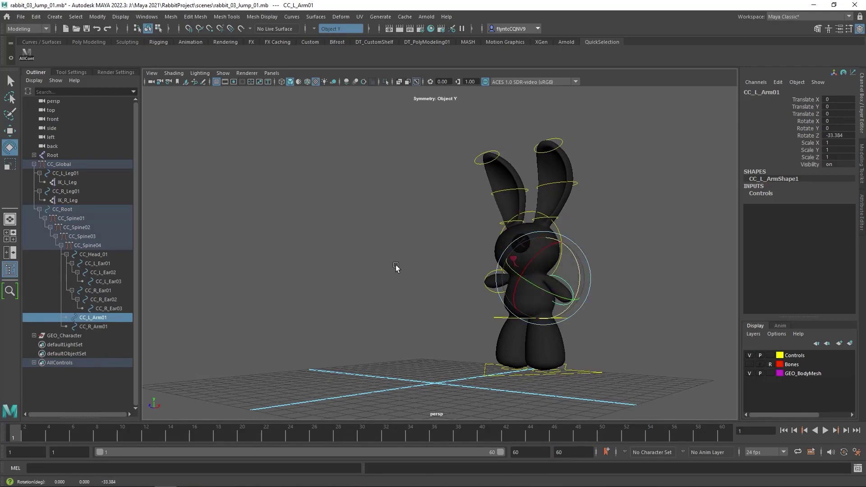
left_click_drag(404, 264, 450, 274, "alt")
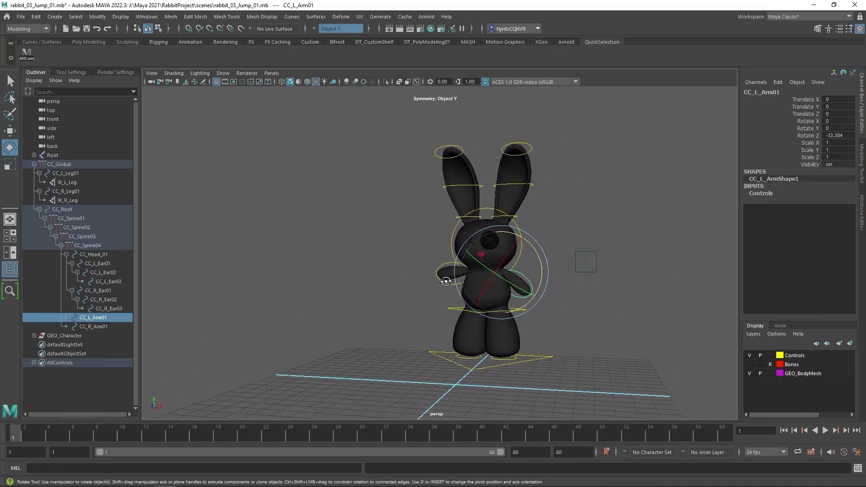
left_click(449, 274)
left_click_drag(499, 246, 544, 291)
Tilt CC_Spine01 forward about 6°, ease CC_Spine03 back, and tip CC_Head_01 back.
left_click(592, 321)
key("w")
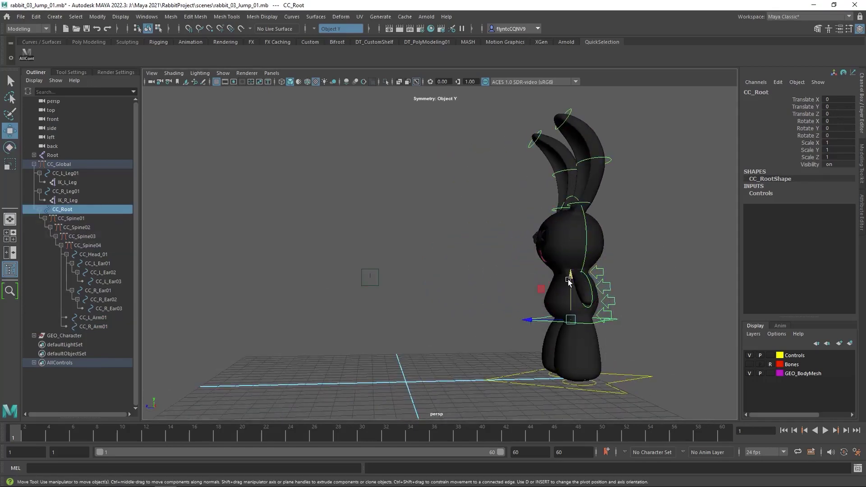
left_click(609, 312)
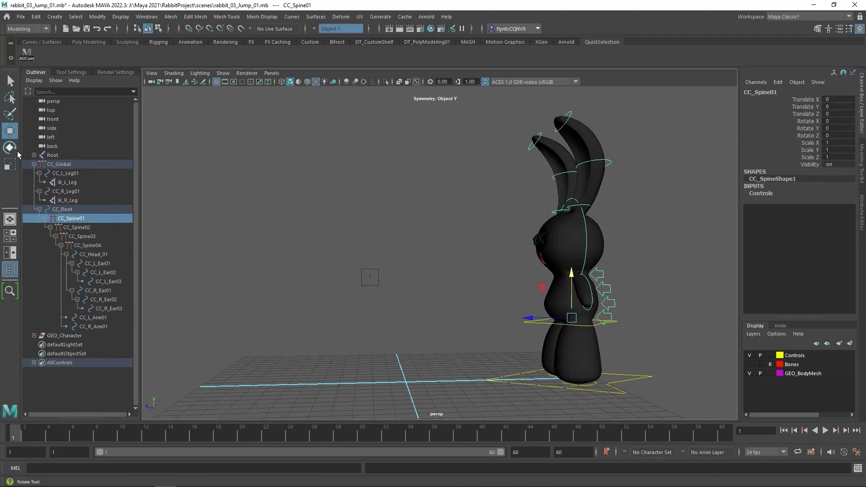
key("e")
left_click_drag(553, 286, 550, 289)
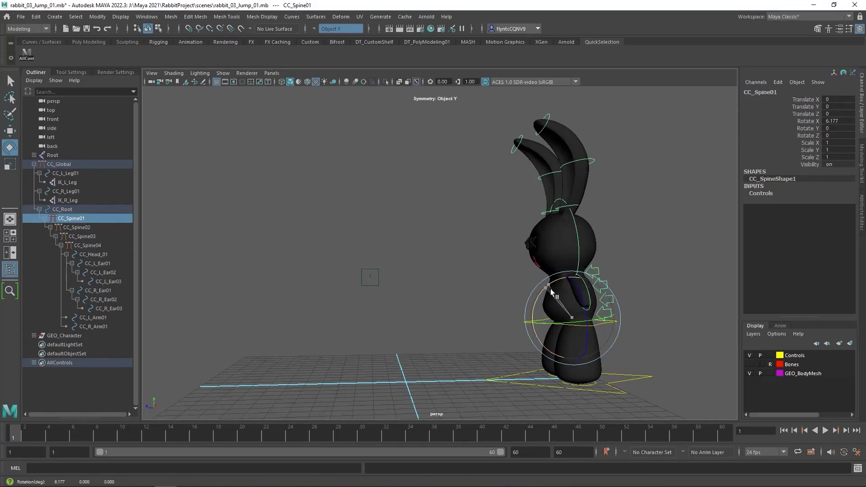
left_click(615, 281)
left_click(605, 284)
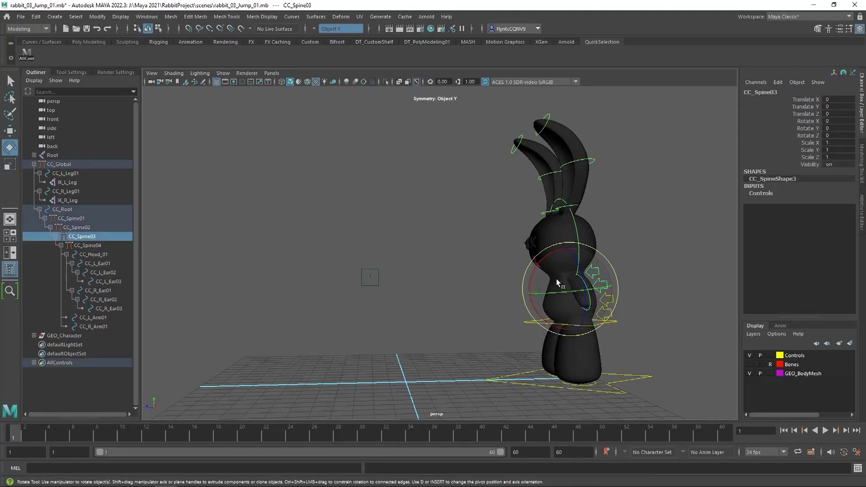
left_click_drag(538, 272, 540, 267)
left_click(579, 241)
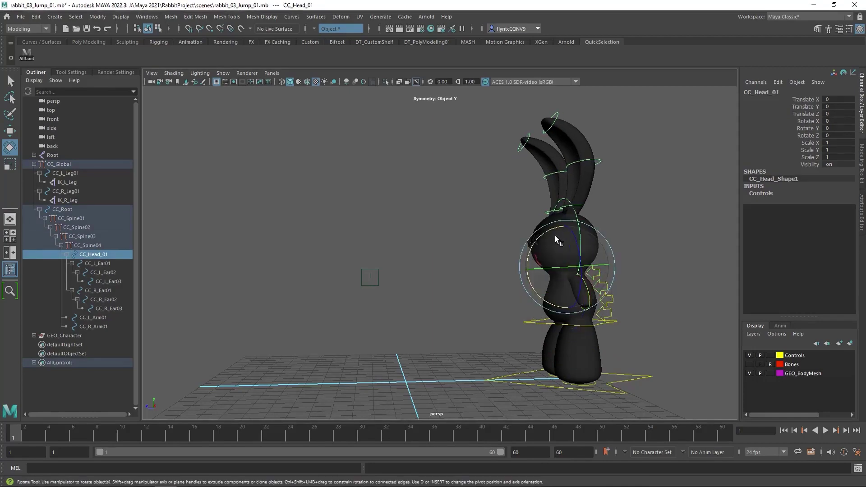
left_click_drag(549, 236, 550, 234)
left_click(627, 237)
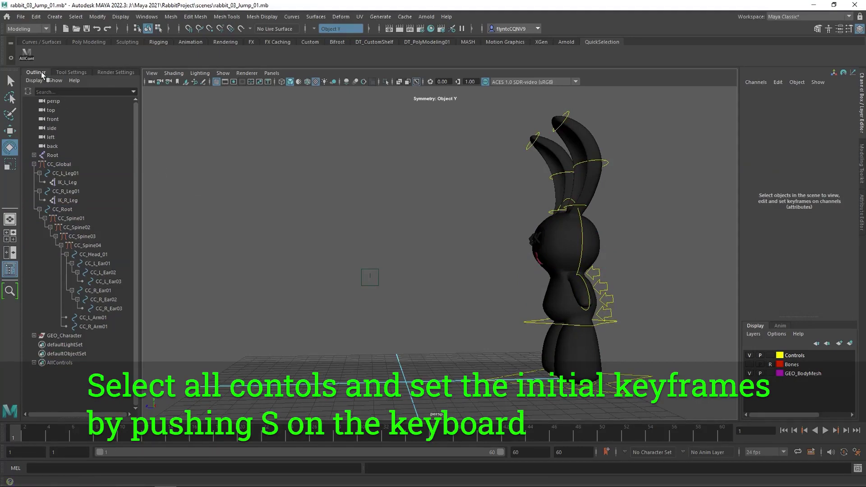
Select all controls with the AllCont shelf button and key them at frame 1.
left_click(26, 55)
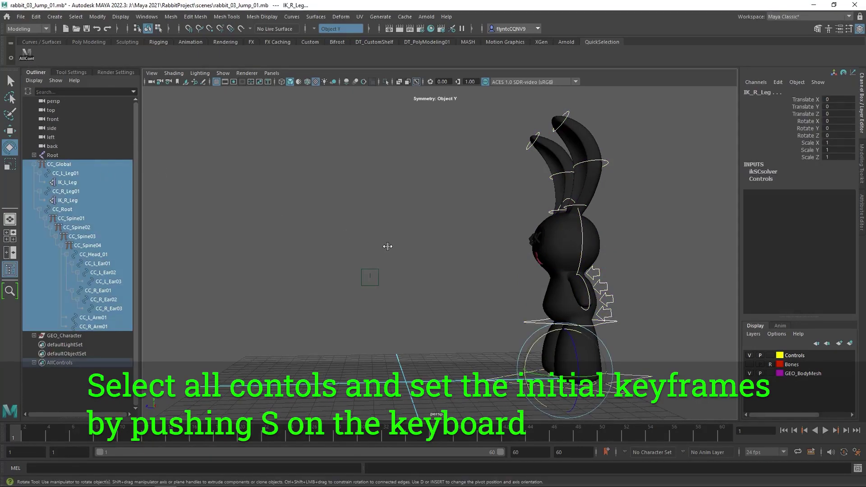
key("s")
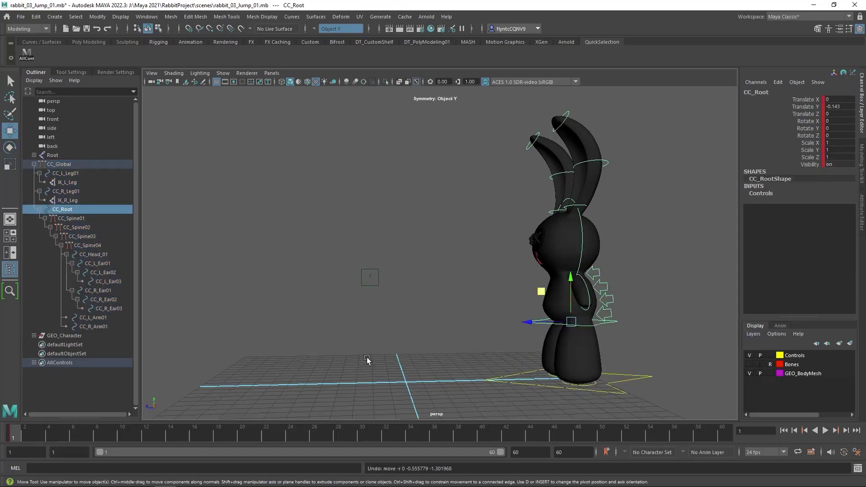
At frame 20 with Auto Key on, lower CC_Root down and forward into a crouch.
left_click_drag(17, 437, 242, 444)
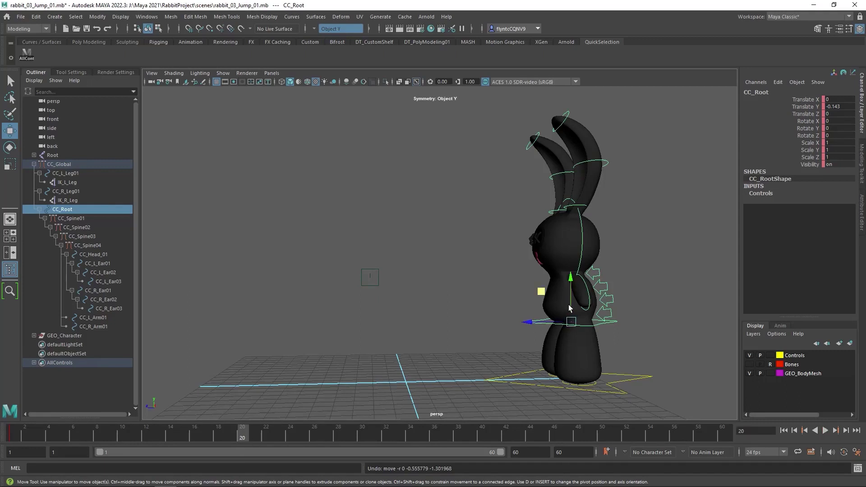
left_click(844, 452)
middle_click_drag(541, 294, 559, 296)
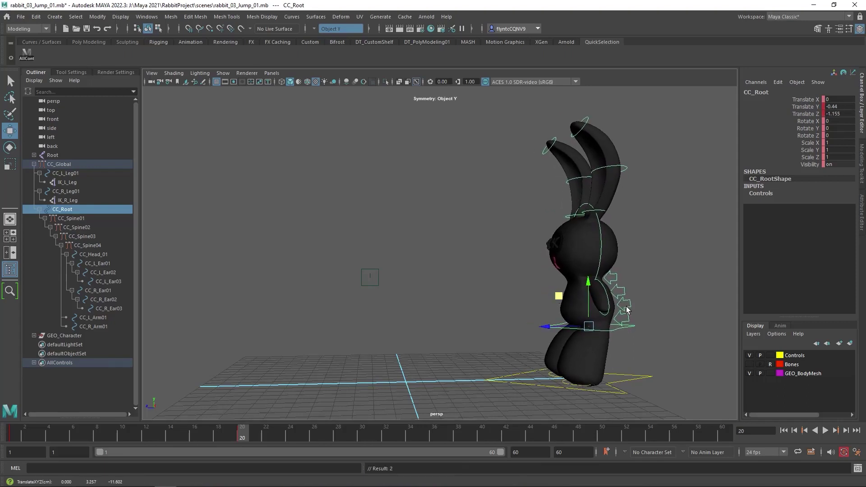
Rotate CC_Spine01 to bend the upper body further forward.
left_click(628, 316)
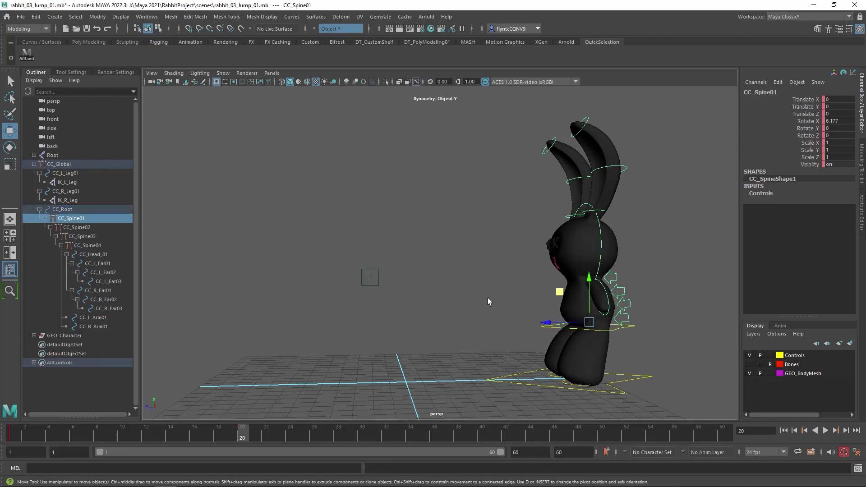
left_click(10, 148)
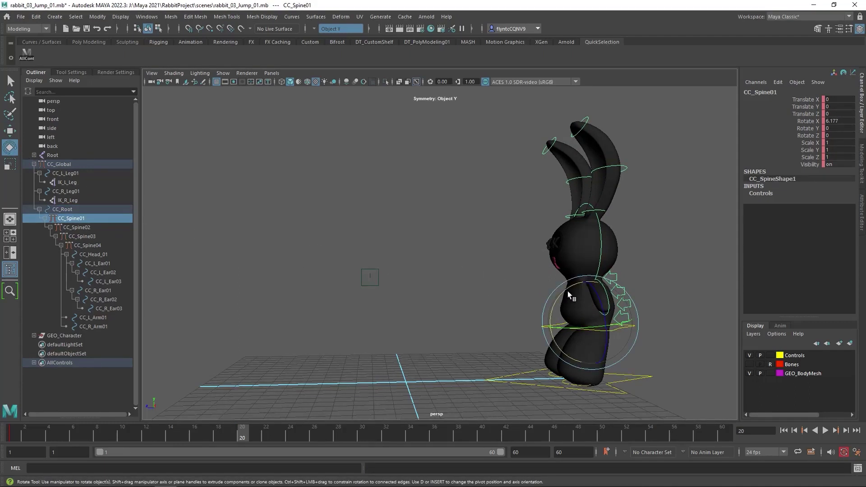
left_click_drag(567, 291, 552, 302)
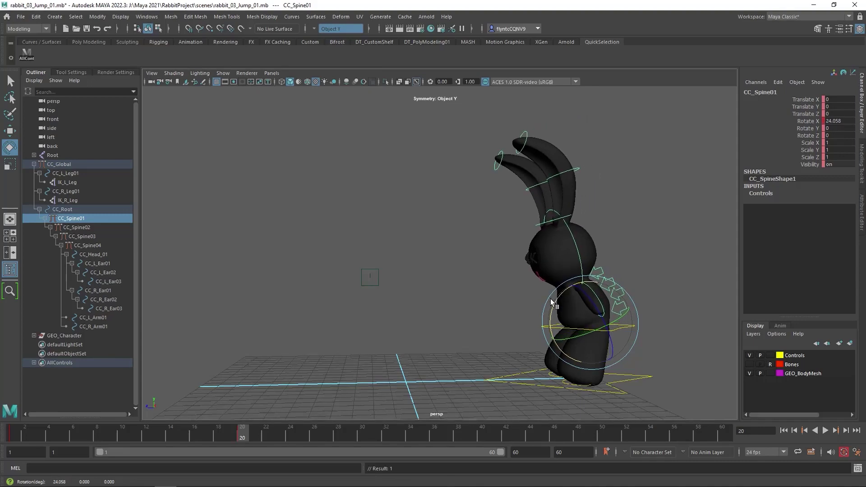
left_click_drag(639, 263, 645, 290, "alt")
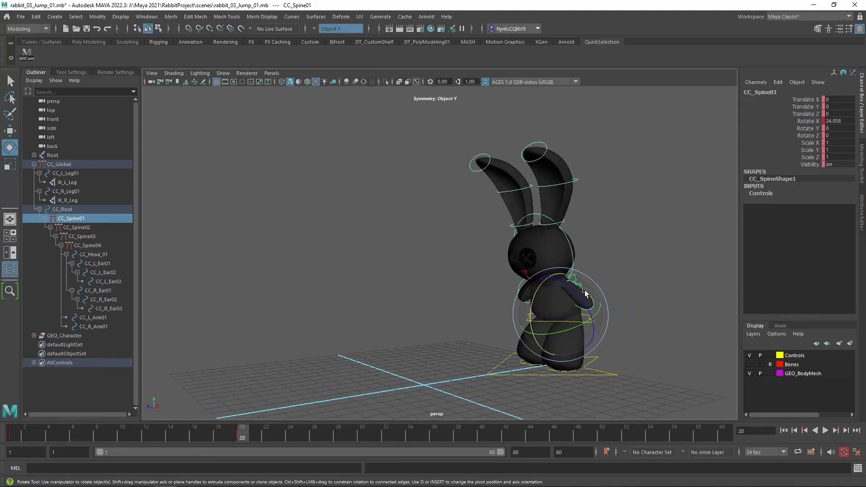
left_click(651, 299)
Swing CC_L_Arm01 to about 16° and CC_R_Arm01 to about -23°.
left_click(586, 291)
left_click(583, 300)
left_click(609, 296)
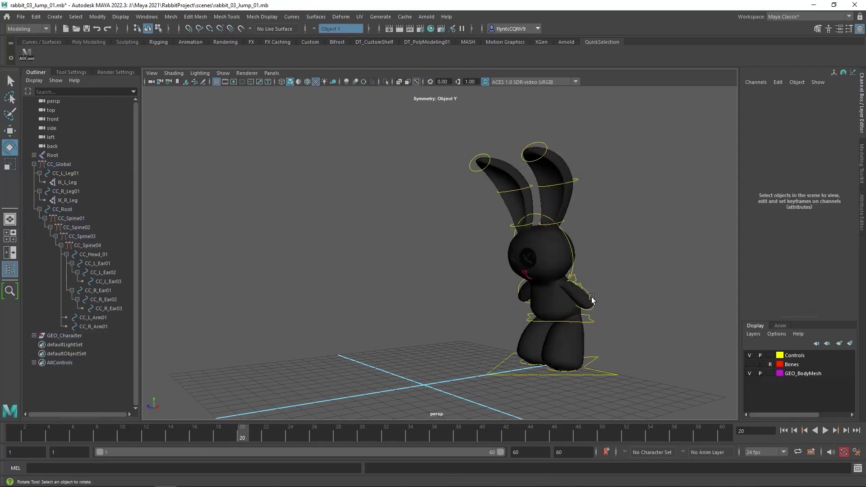
left_click(591, 298)
left_click_drag(637, 301, 613, 305, "alt")
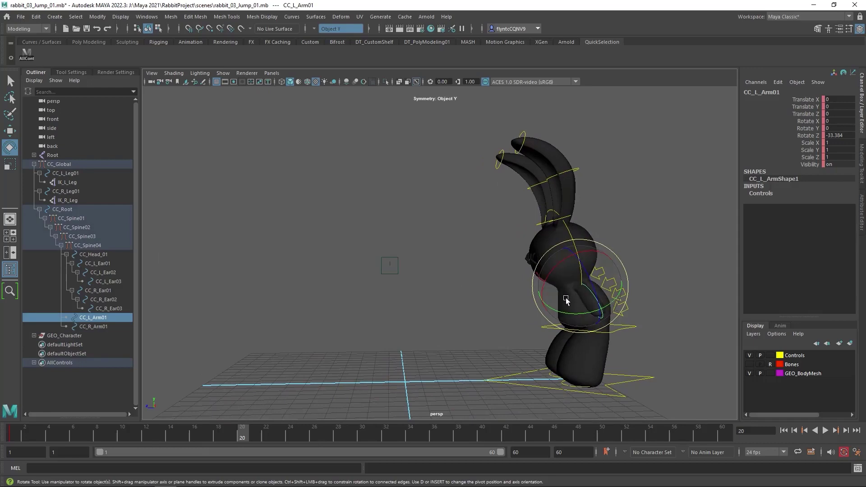
left_click_drag(575, 311, 356, 298)
left_click(474, 316)
left_click(339, 280)
left_click_drag(449, 301, 287, 304, "alt")
Play back from frame 1 and scrub through frames to check the crouch.
left_click_drag(239, 433, 13, 433)
left_click(825, 431)
left_click(825, 431)
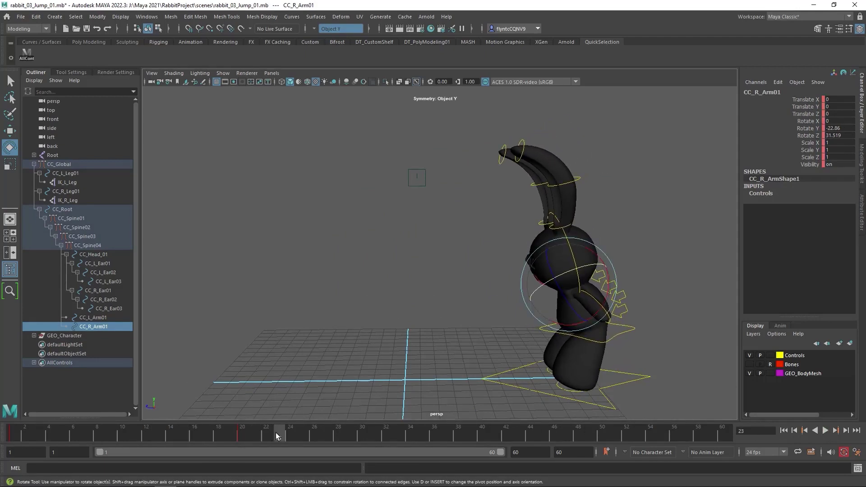
mouse_move(277, 432)
left_mouse_down()
mouse_move(317, 434)
mouse_move(14, 435)
left_mouse_up()
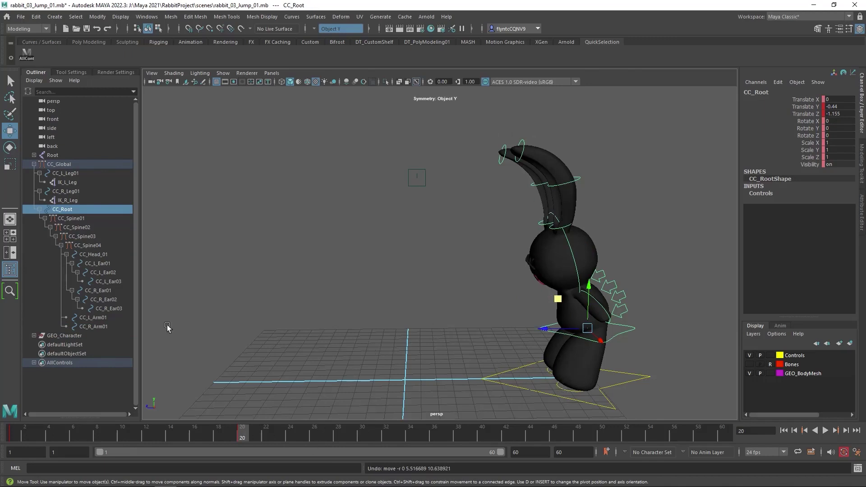
Select all controls, key them at frame 20, and play the animation back.
left_click(27, 54)
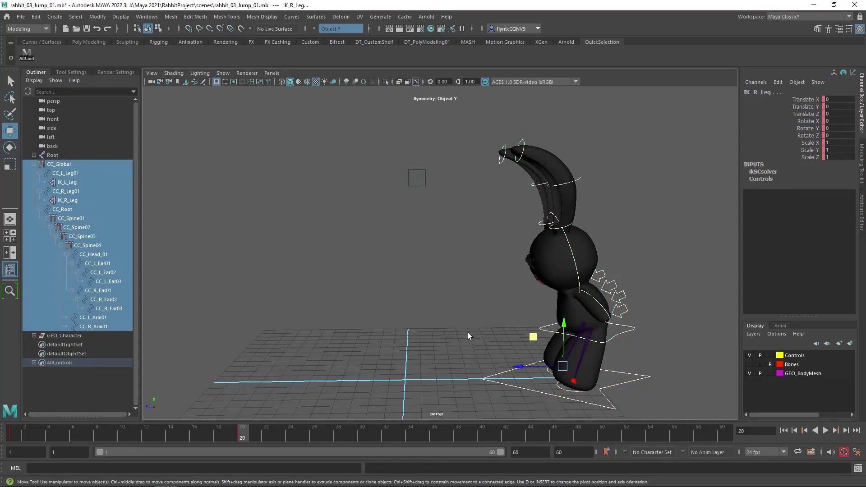
key("s")
key("alt+v")
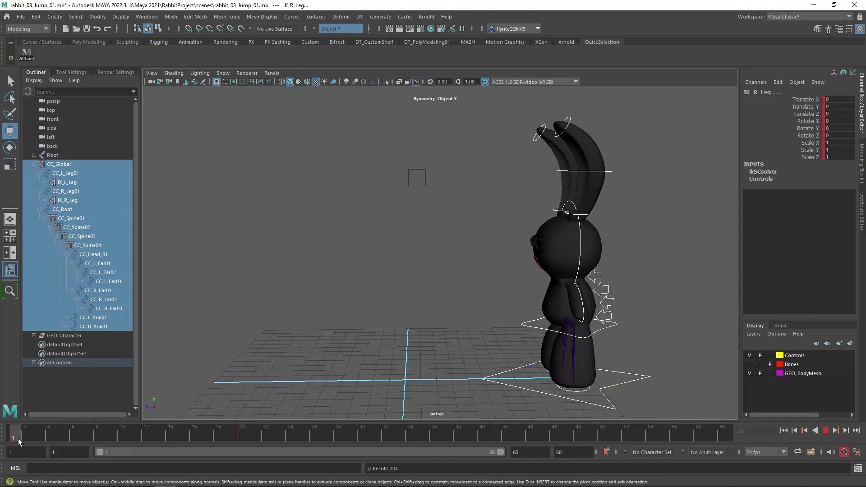
key("alt+v")
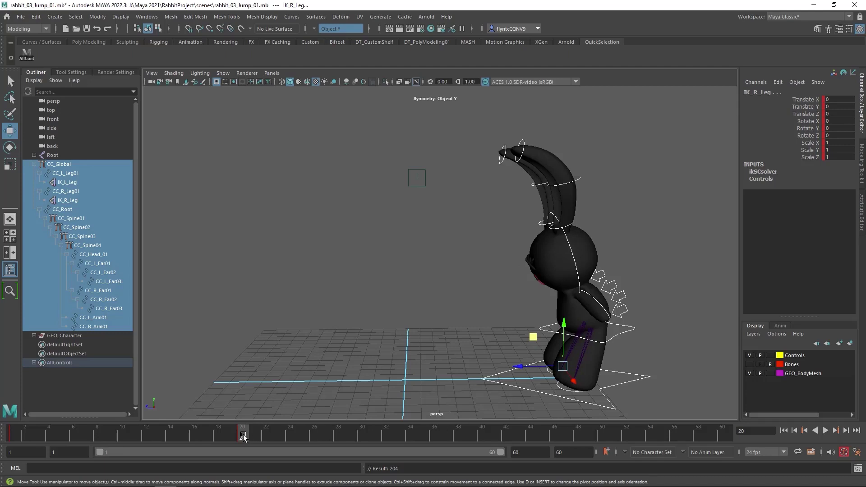
At frame 40, lift CC_Root up and forward into the air and key it.
left_click_drag(244, 437, 482, 435)
left_click(63, 155)
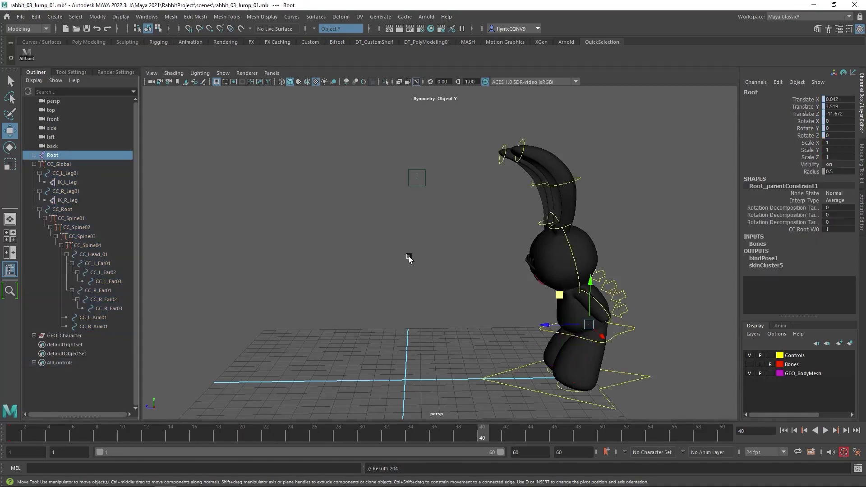
left_click(549, 331)
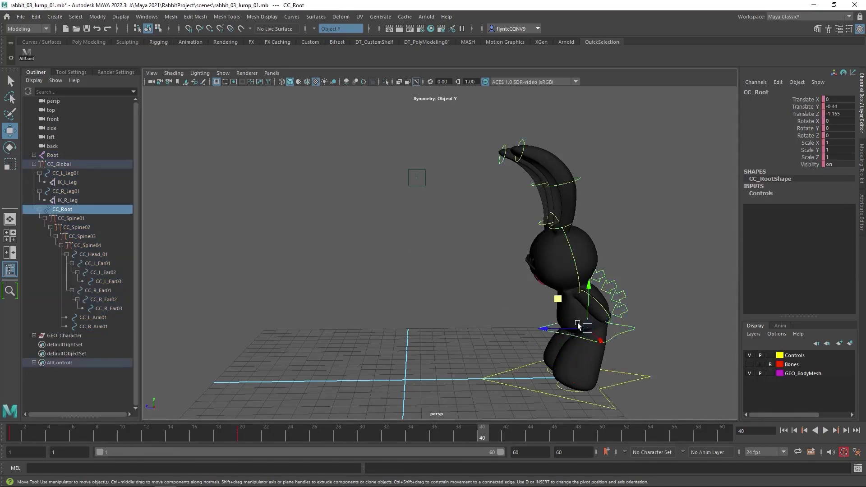
left_click_drag(563, 301, 371, 223)
key("s")
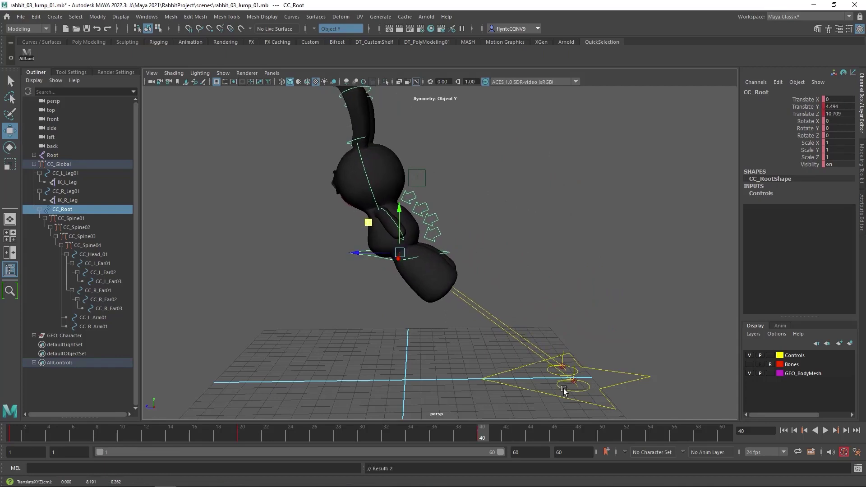
Raise both foot controls up toward the body to tuck the legs.
left_click(563, 389)
left_click_drag(544, 351, 416, 264)
key("s")
left_click(542, 341)
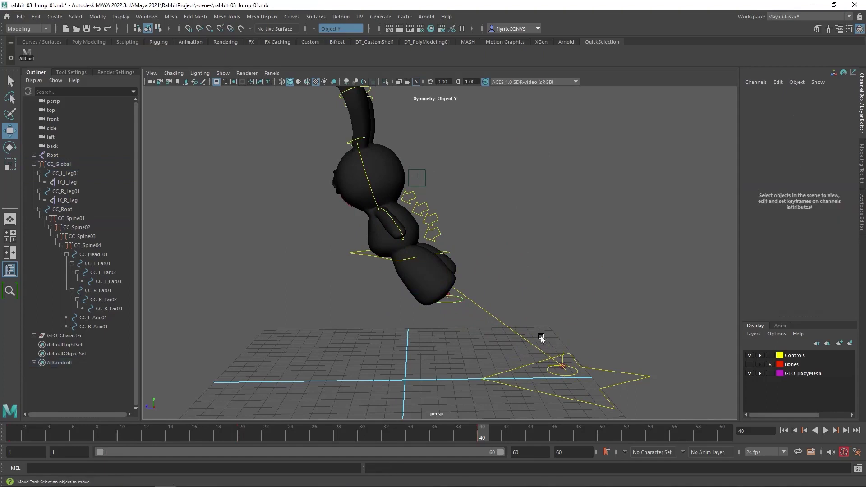
left_click(551, 374)
middle_click_drag(531, 332, 409, 242)
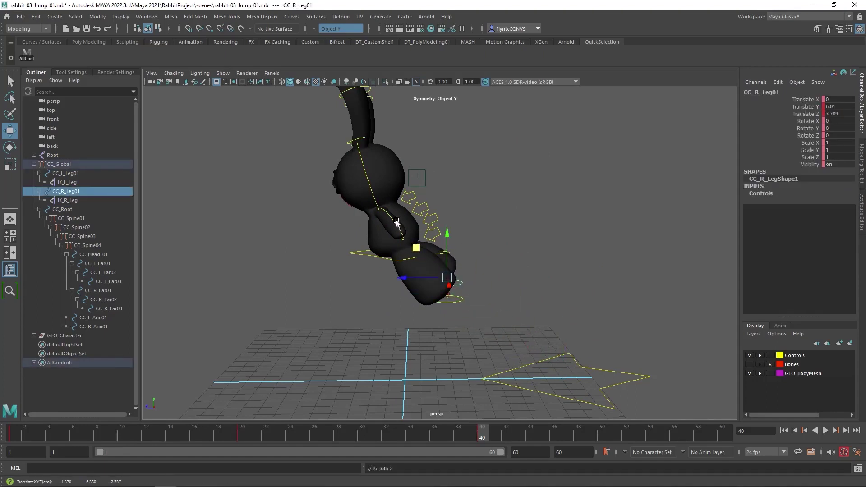
Rotate the left and right arm controls to new swing angles for mid-air.
left_click(395, 226)
left_click_drag(370, 255, 400, 256, "alt")
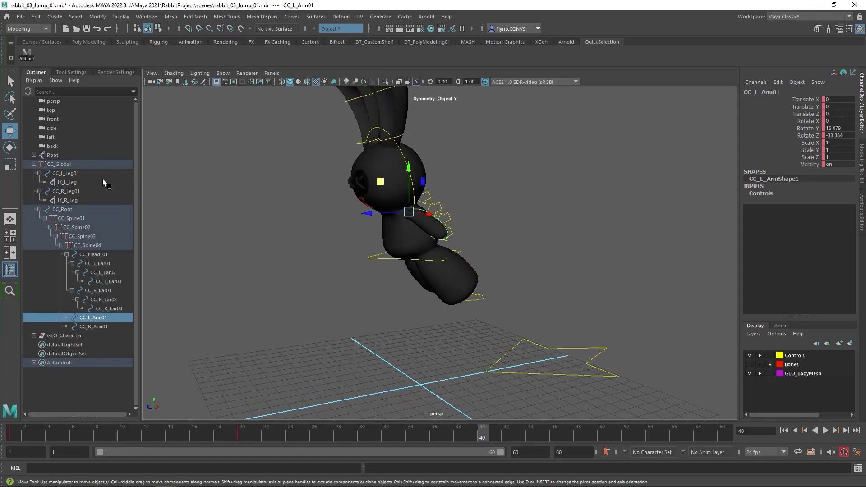
key("e")
left_click_drag(497, 265, 447, 259, "alt")
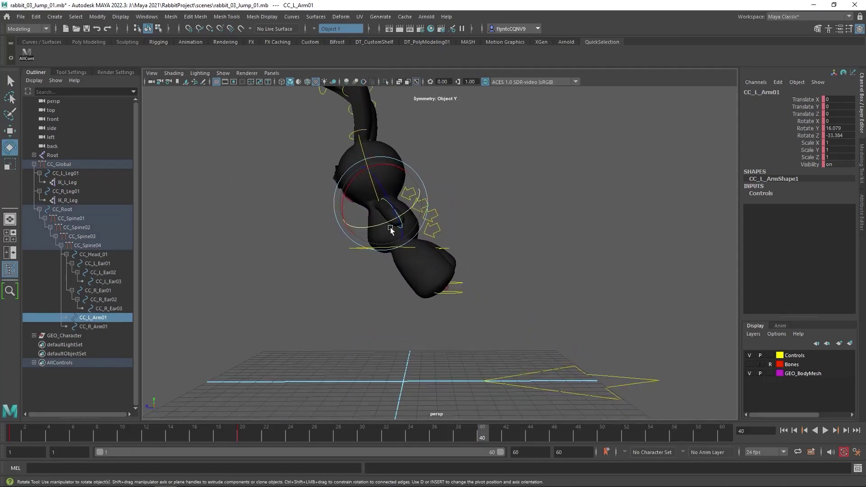
left_click_drag(359, 219, 460, 235)
left_click_drag(373, 145, 423, 225)
left_click_drag(393, 230, 440, 229, "alt")
left_click(459, 228)
left_click(390, 204)
left_click(390, 206)
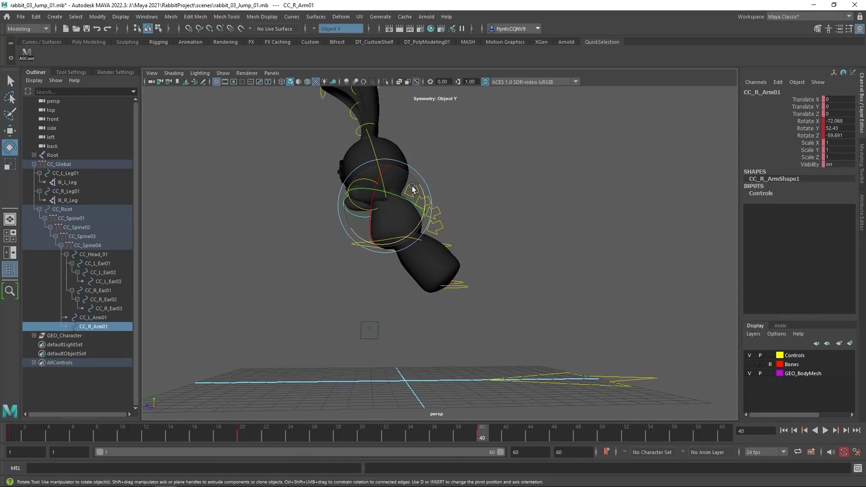
Straighten the upper body with CC_Spine01 and scrub back to check the jump poses.
left_click(437, 224)
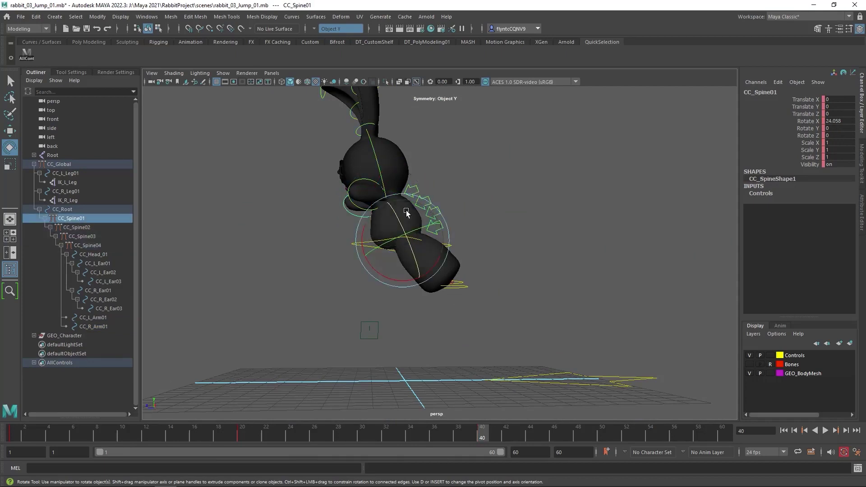
left_click_drag(361, 248, 367, 239)
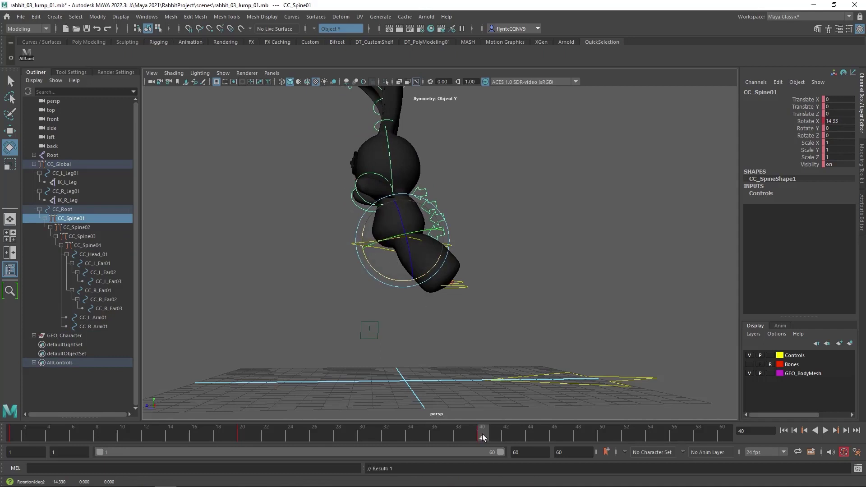
left_click_drag(483, 434, 542, 433)
Return to frame 40, select all rabbit controls with AllCont, and play the jump.
left_click_drag(647, 434, 720, 436)
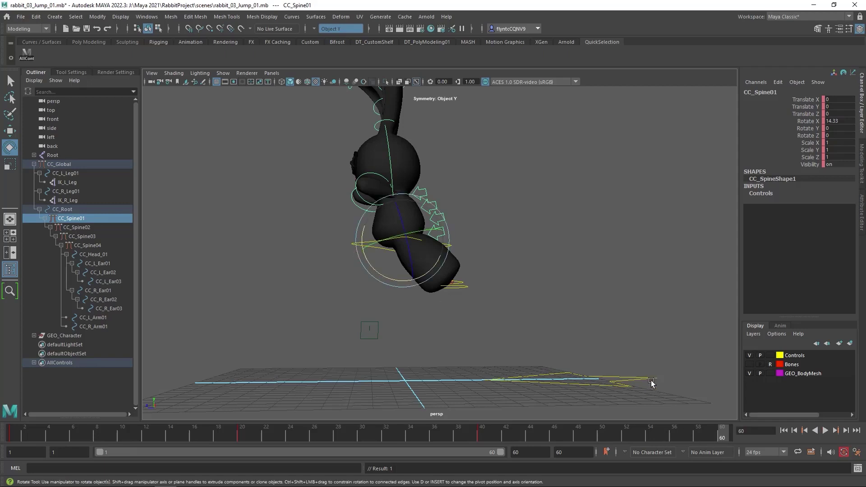
left_click_drag(597, 430, 482, 433)
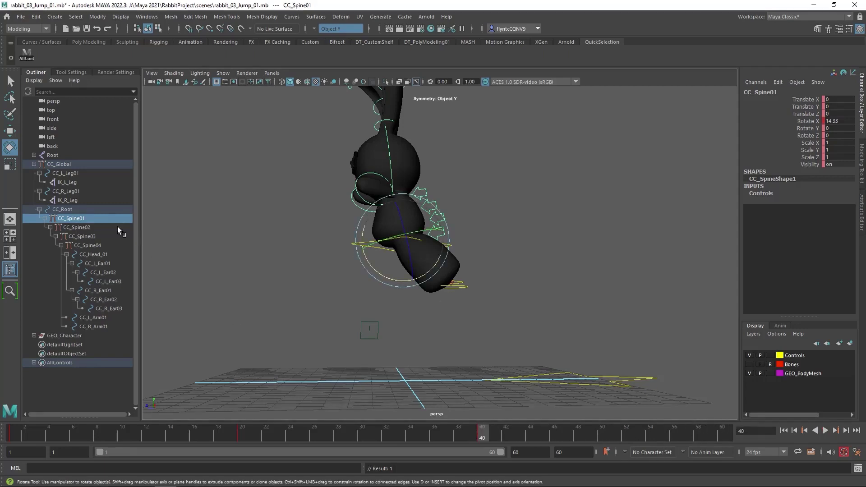
left_click(31, 50)
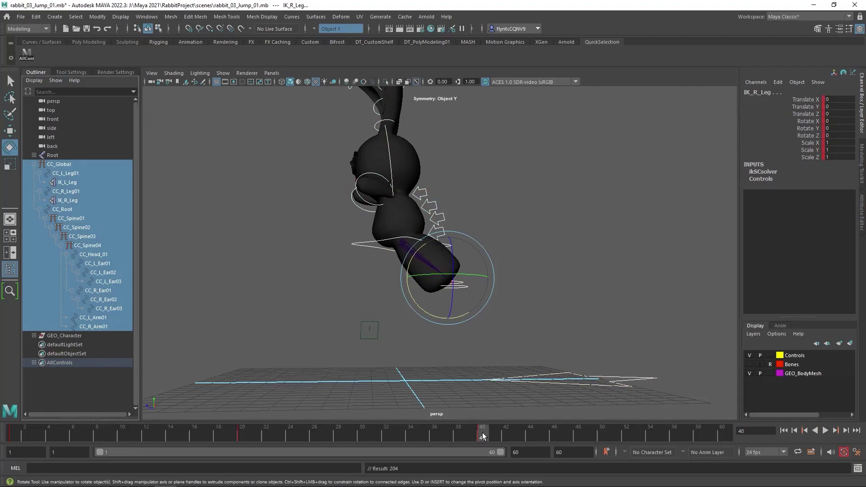
key("alt+v")
At frame 60, plant both feet forward on the ground and lower CC_Root to 19.896 Z.
left_click(722, 438)
left_click(10, 130)
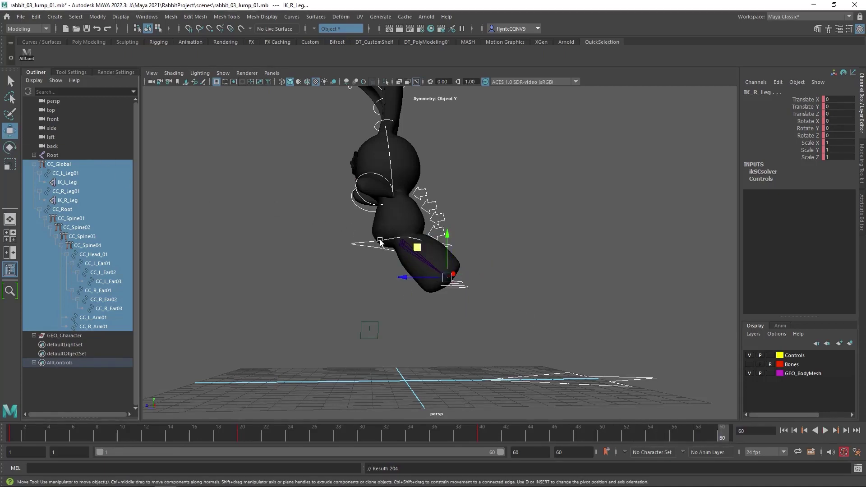
left_click(417, 254)
left_click(377, 245)
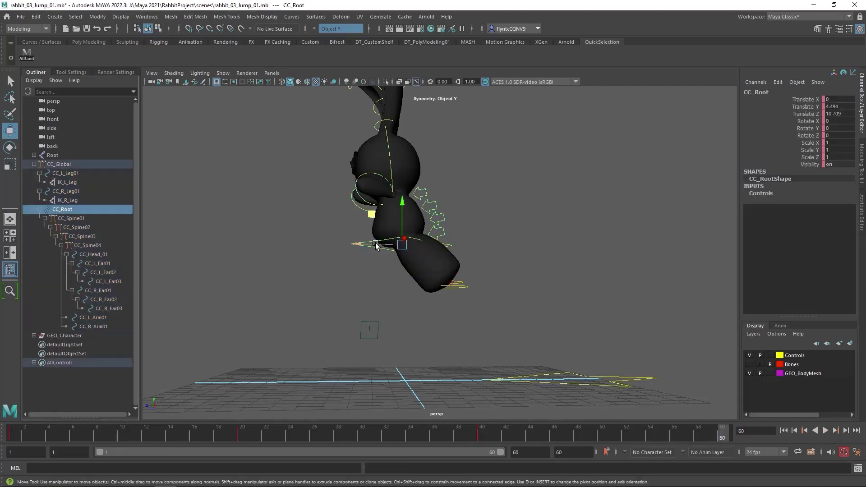
left_click_drag(421, 251, 179, 355)
left_click(443, 279)
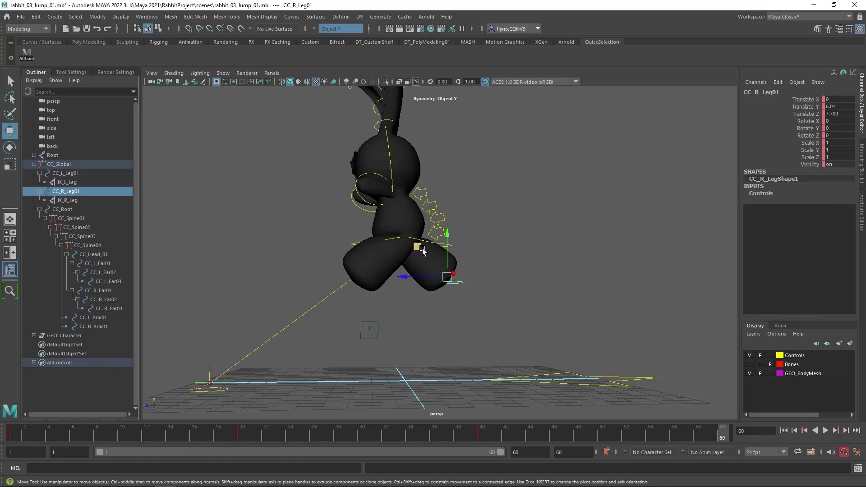
left_click_drag(416, 247, 184, 345)
left_click(411, 240)
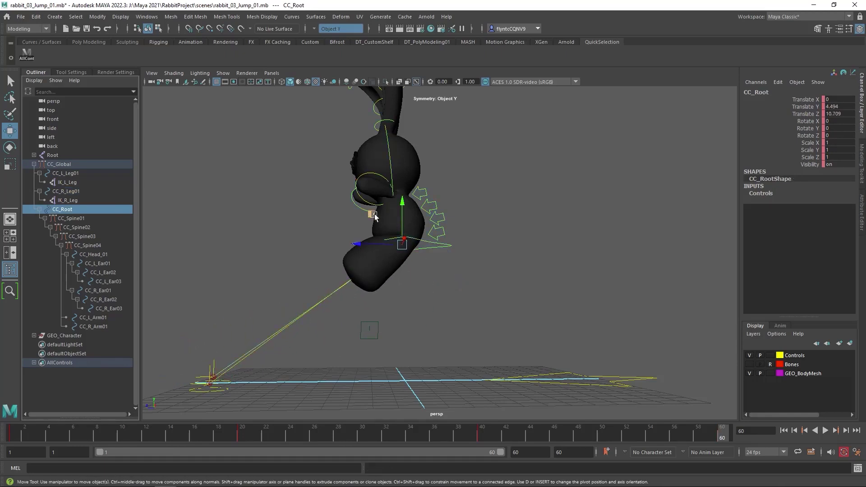
left_click_drag(388, 228, 341, 318)
Rotate the left arm control into its landing swing.
left_click(199, 288)
key("e")
left_click_drag(363, 312, 395, 337)
left_click_drag(420, 347, 247, 272, "alt")
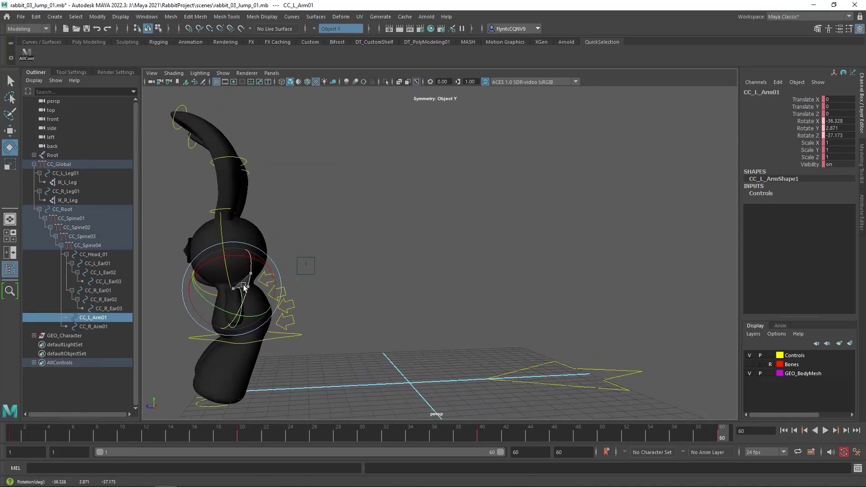
left_click_drag(243, 287, 390, 293)
Swing the right arm control into the landing pose.
left_click(408, 301)
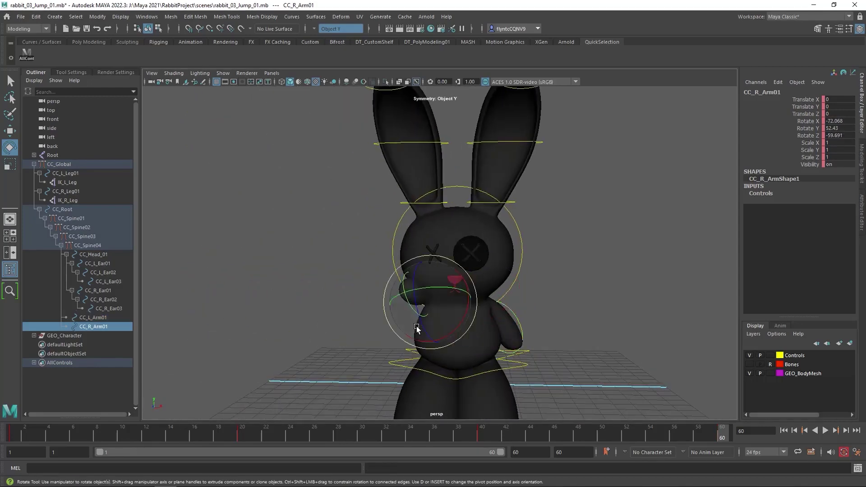
left_click_drag(424, 329, 564, 368, "alt")
left_click_drag(618, 367, 584, 365, "alt")
left_click_drag(458, 353, 489, 352)
left_click_drag(489, 351, 562, 355, "alt")
left_click_drag(635, 327, 616, 329)
left_click_drag(649, 337, 607, 338, "alt")
left_click_drag(531, 337, 523, 343)
left_click_drag(621, 342, 326, 333, "alt")
Tip CC_Head_01 back to -11.474 so the ears swing.
left_click(327, 334)
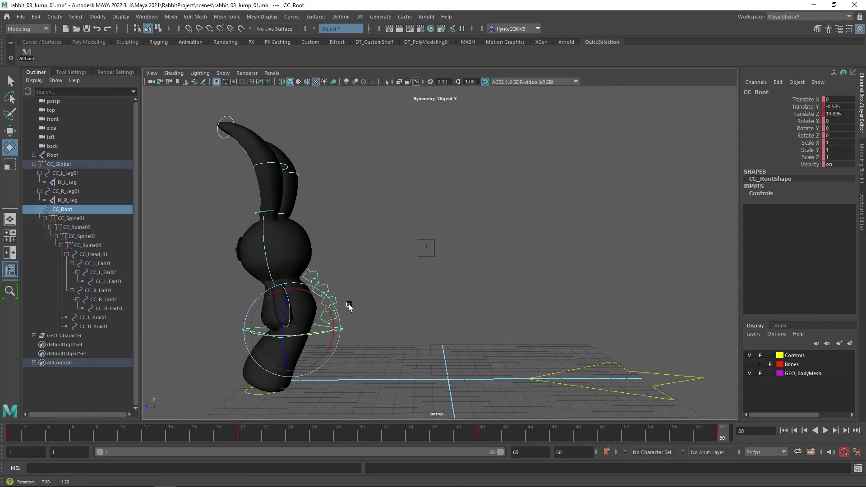
left_click_drag(350, 306, 342, 298, "alt")
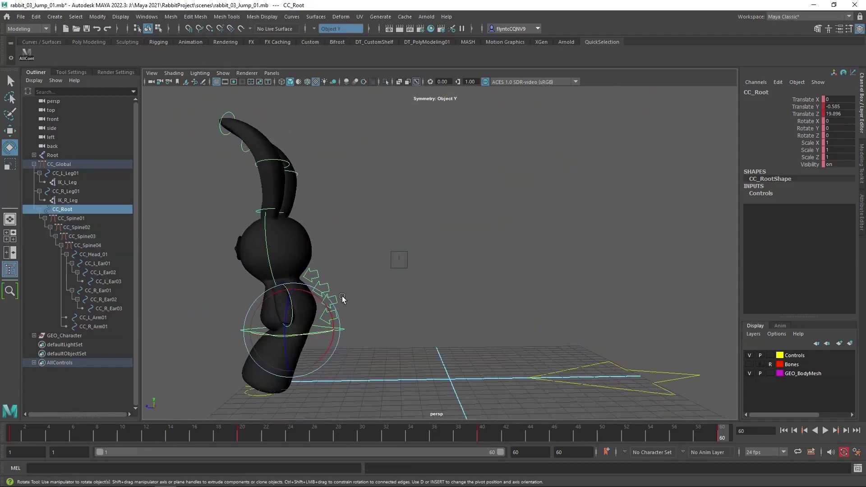
left_click(269, 244)
left_click_drag(302, 242, 308, 244)
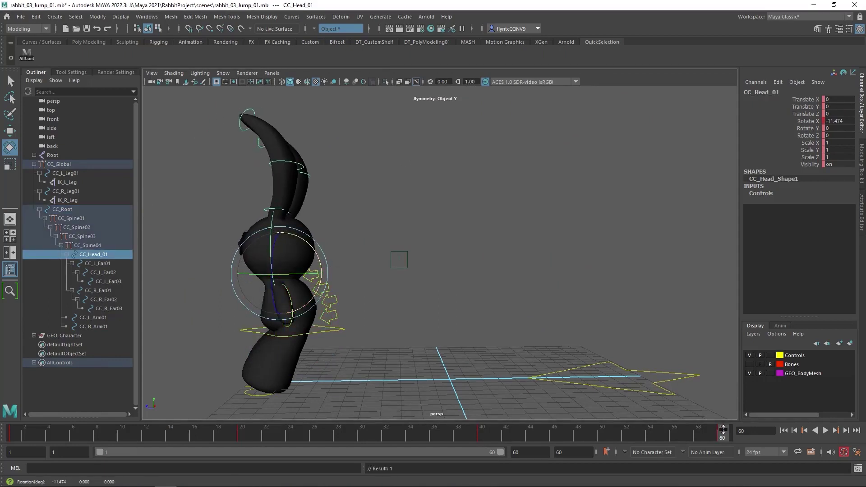
Play the jump from frame 1 and scrub through it to review.
left_click_drag(723, 429, 11, 432)
left_click(824, 430)
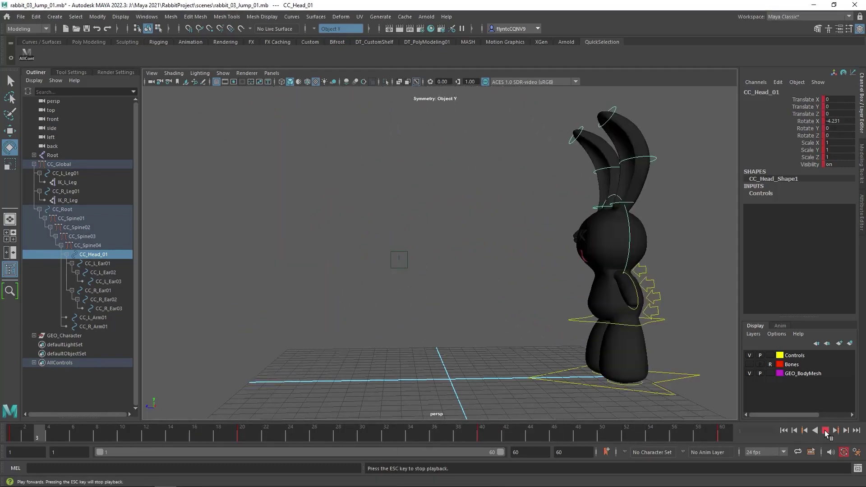
left_click(825, 430)
key("alt+v")
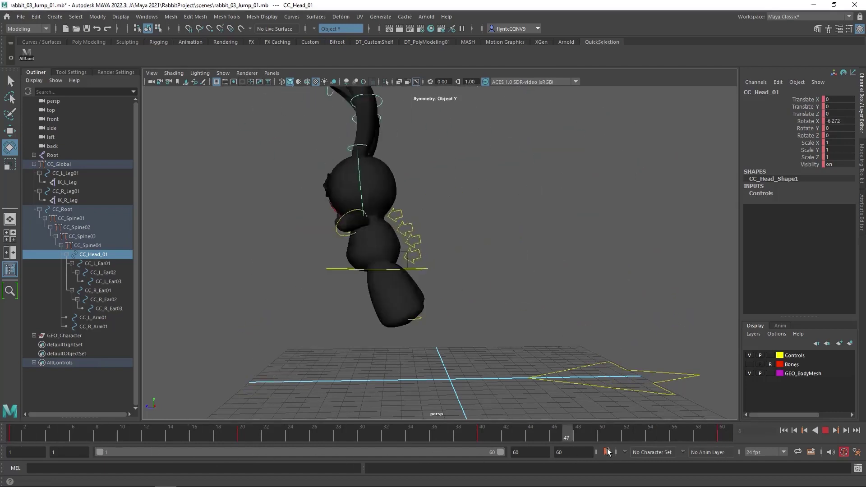
left_click_drag(3, 457, 729, 459)
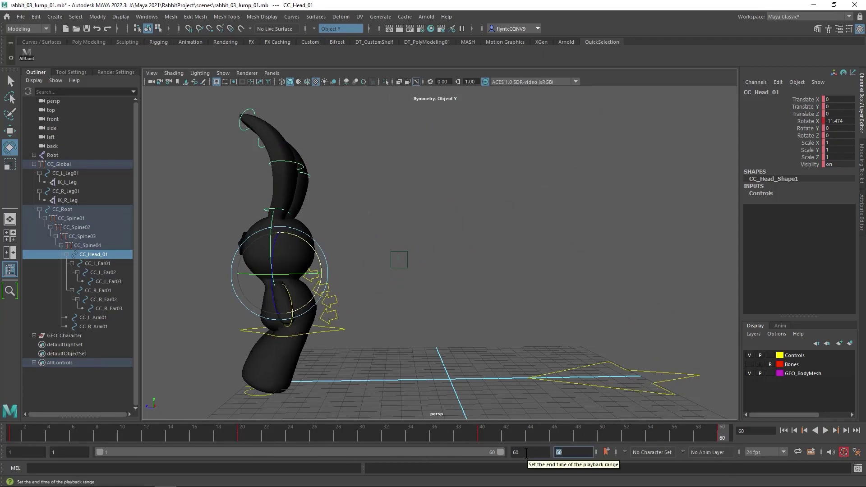
Set the playback end frame to 70 and extend the range slider to 70.
type("0")
key("Return")
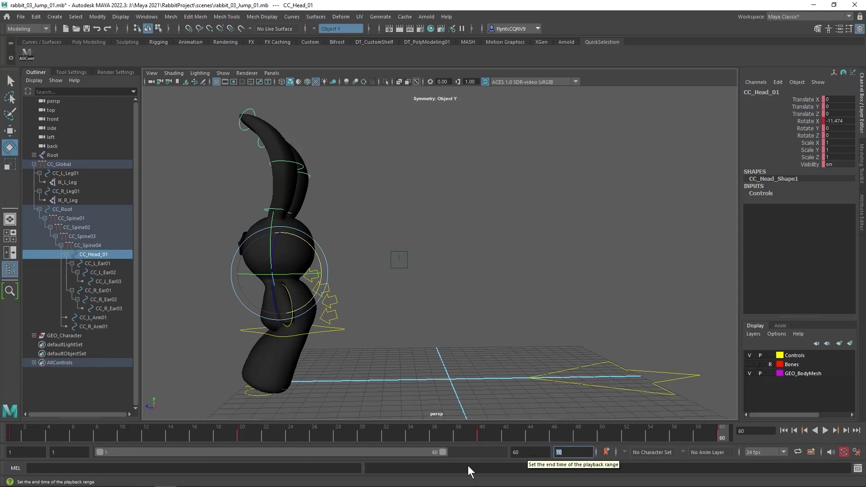
left_click_drag(444, 453, 548, 449)
left_click_drag(624, 434, 724, 434)
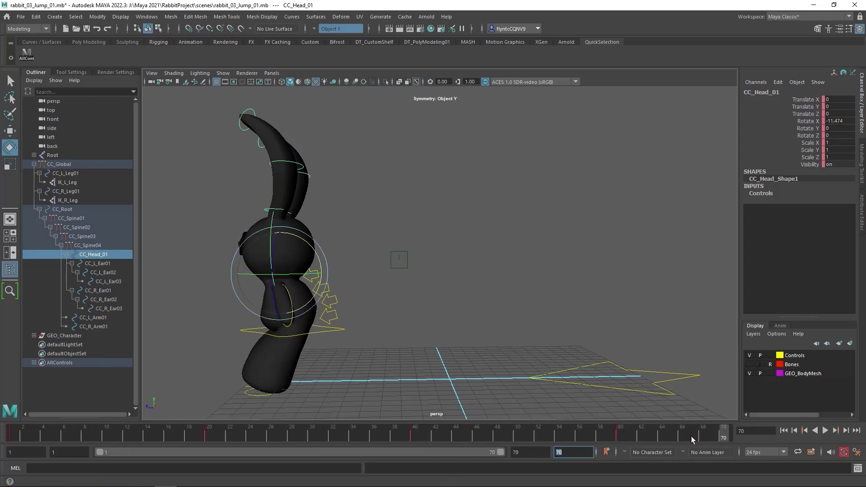
Review the jump, then select all rig controls and go to frame 70.
left_click(318, 332)
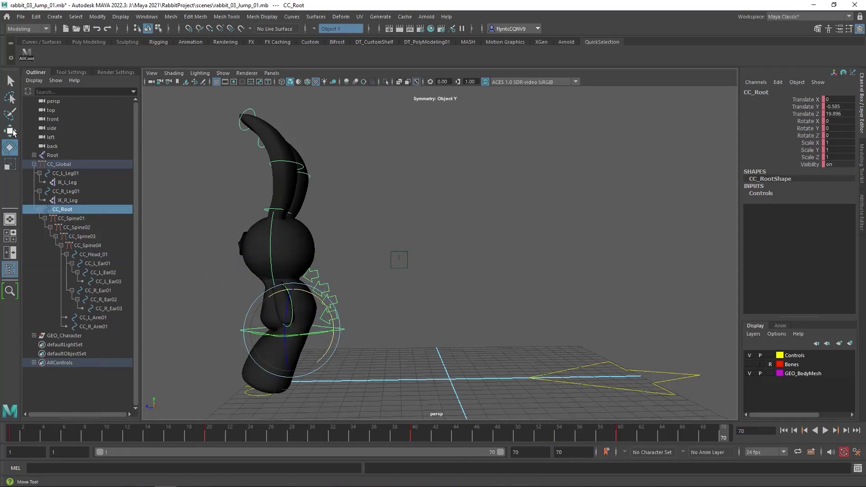
key("alt+v")
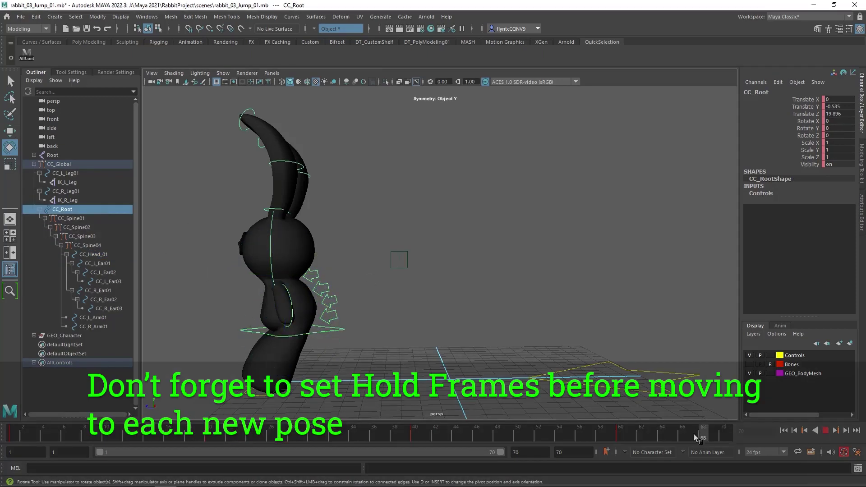
left_click(617, 437)
left_click(26, 54)
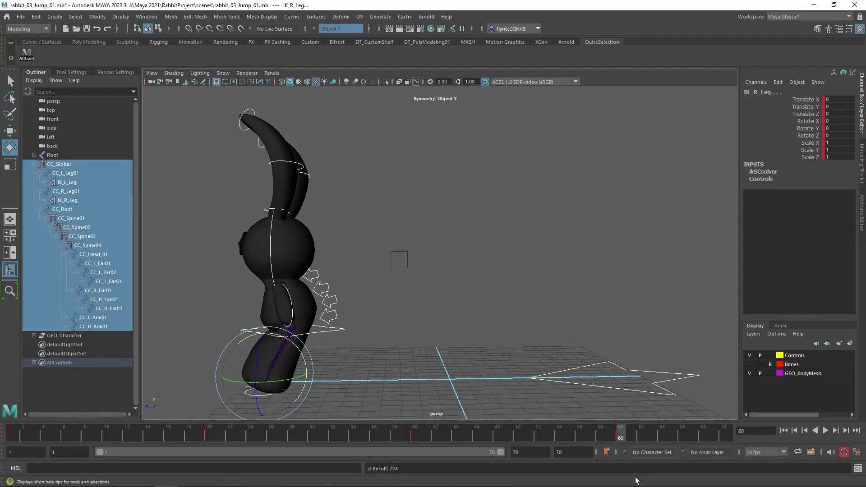
left_click_drag(617, 430, 723, 436)
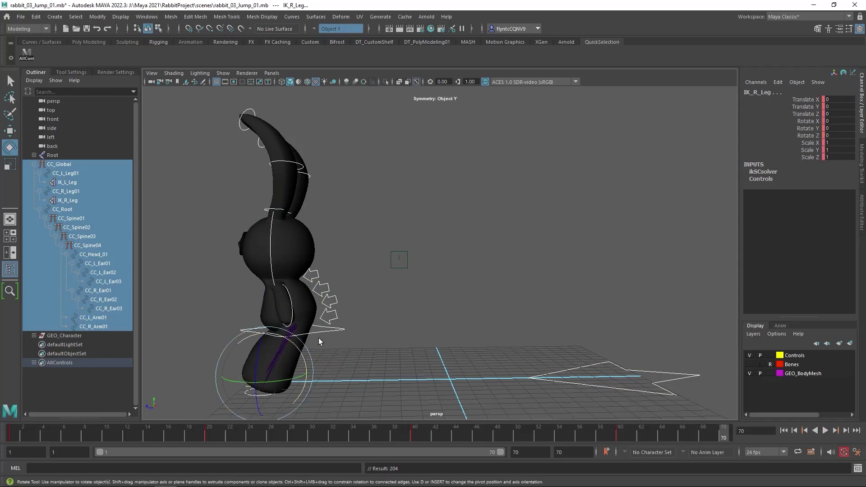
Settle CC_Root down onto the ground at 21.434 Z and tilt the head forward.
key("w")
left_click(288, 331)
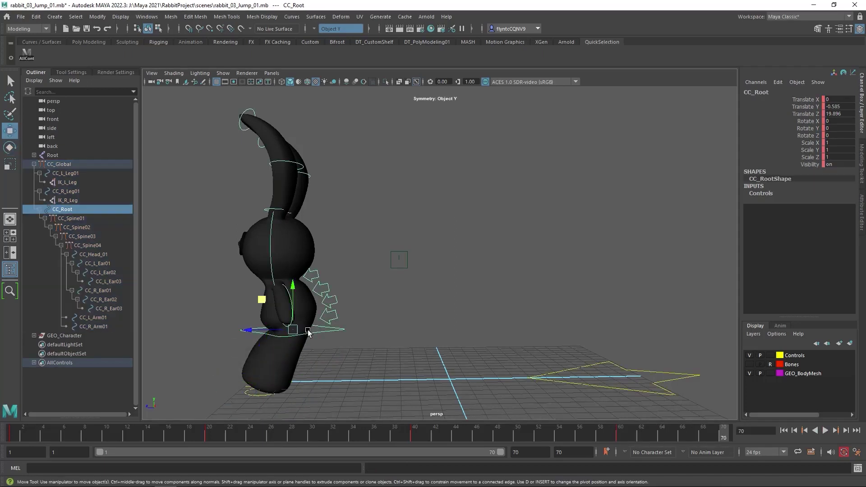
left_click_drag(261, 300, 238, 301)
left_click(236, 258)
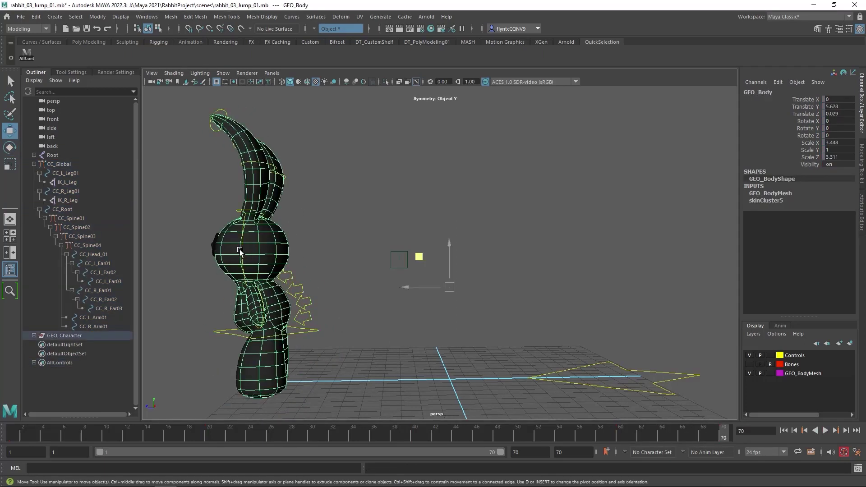
left_click(240, 267)
key("e")
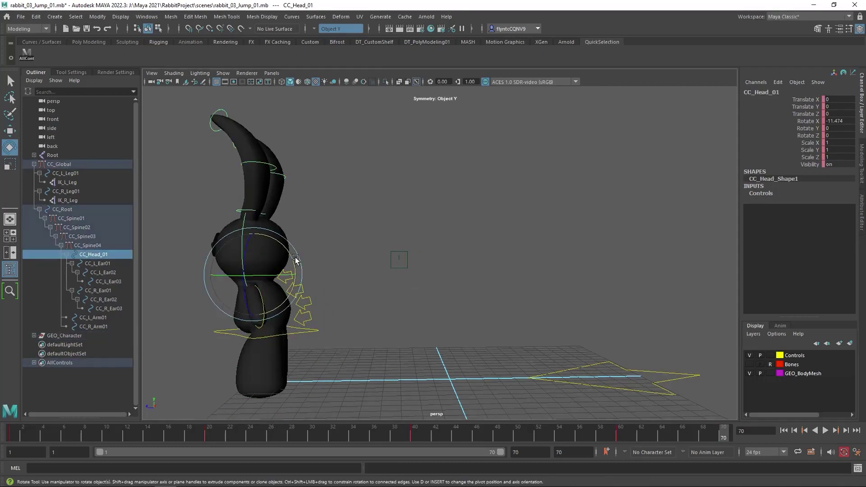
left_click_drag(287, 271, 286, 252)
Bend CC_Spine01 to 7.984 and ease CC_Head_01 further to -5.102.
left_click(311, 316)
mouse_move(292, 291)
left_mouse_down()
mouse_move(300, 300)
mouse_move(299, 284)
left_mouse_up()
left_click(313, 306)
key("ctrl+z")
key("ctrl+z")
left_click(252, 234)
left_click_drag(269, 234, 264, 232)
Reselect CC_Root and replay the jump from frame 1.
left_click(320, 270)
left_click(301, 333)
left_click_drag(354, 366, 348, 364, "alt")
left_click_drag(723, 438, 13, 406)
left_click(825, 431)
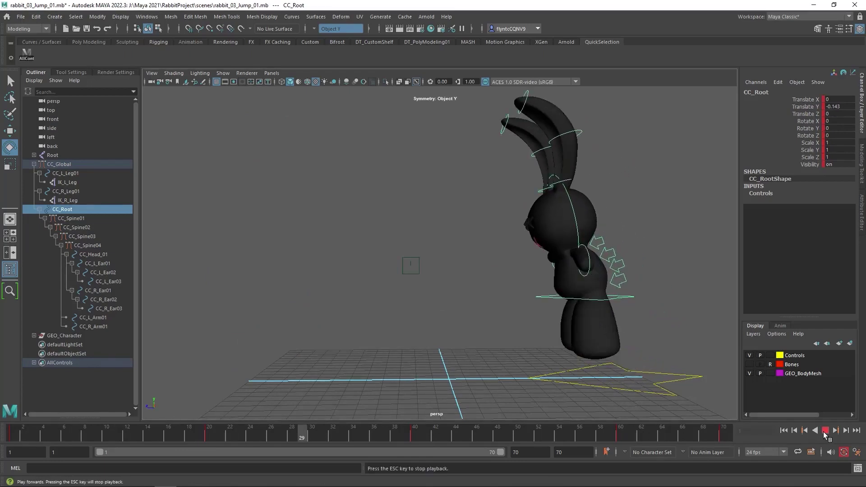
left_click(825, 431)
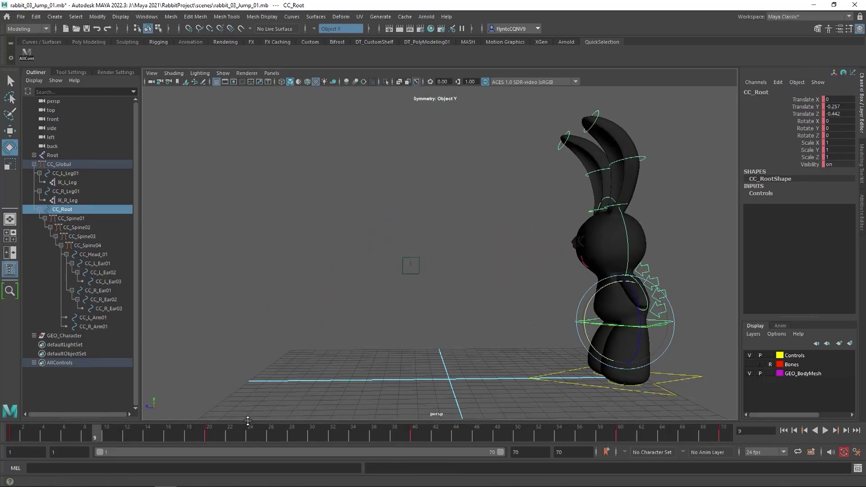
left_click_drag(109, 441, 717, 444)
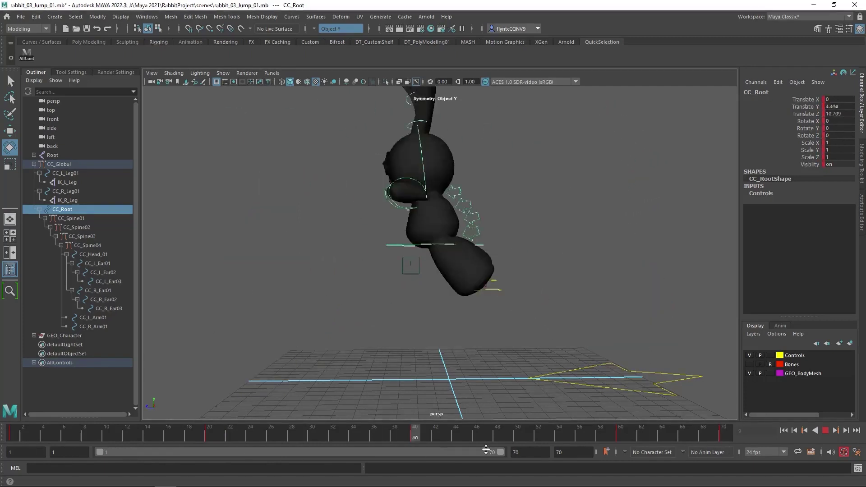
left_click_drag(734, 446, 16, 454)
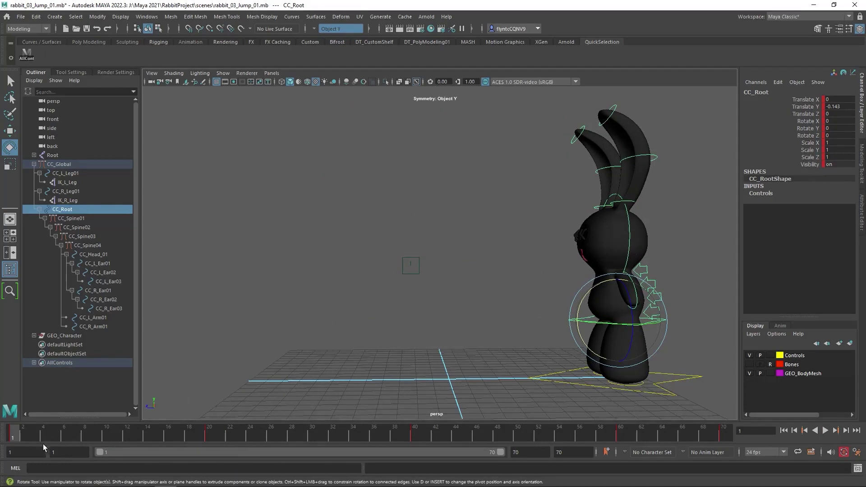
left_click_drag(13, 438, 104, 437)
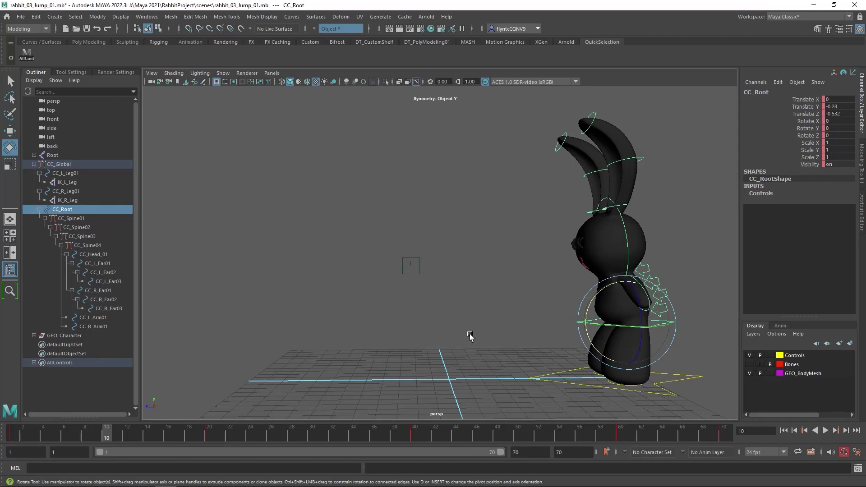
left_click_drag(589, 346, 286, 410, "alt")
left_click_drag(110, 434, 311, 440)
mouse_move(383, 330)
left_mouse_down("alt")
mouse_move(534, 322)
mouse_move(488, 321)
mouse_move(343, 267)
mouse_move(473, 329)
mouse_move(378, 323)
mouse_move(386, 318)
left_mouse_up("alt")
left_click_drag(358, 434, 527, 432)
left_click_drag(497, 343, 603, 417, "alt")
key("alt+v")
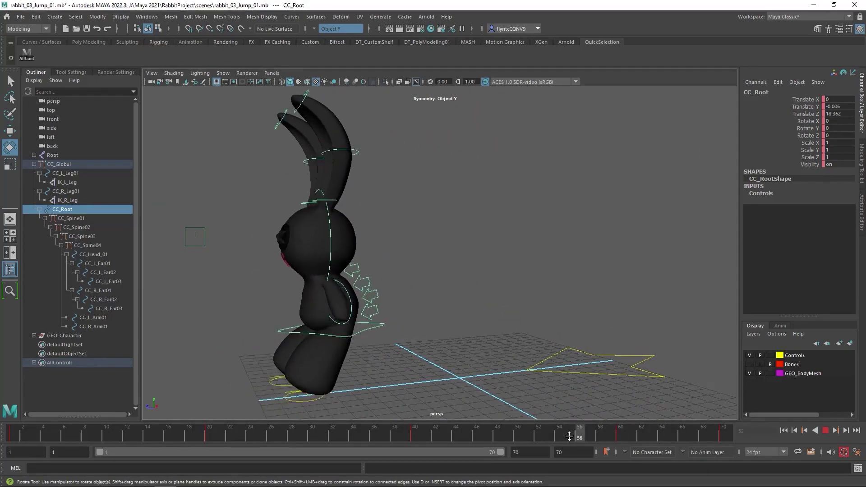
left_click_drag(671, 436, 508, 435)
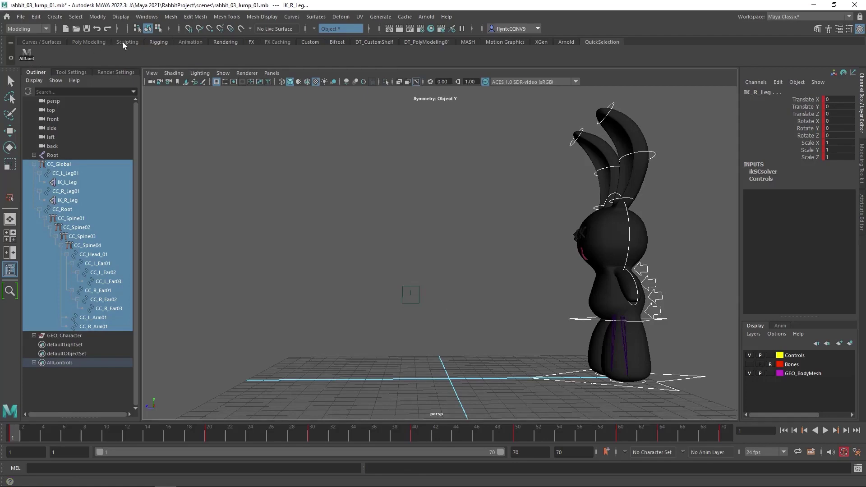
Open the Dope Sheet and select all the jump's keys from frame 0 to 72.
left_click(147, 20)
mouse_move(218, 80)
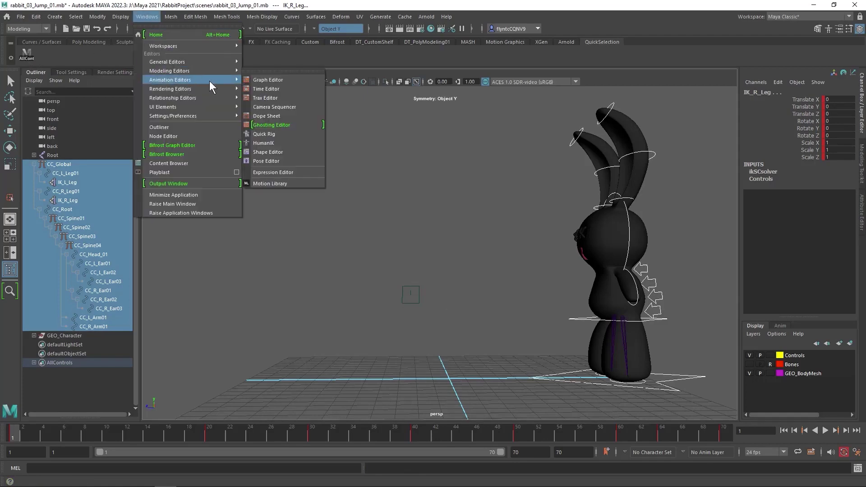
left_click(286, 115)
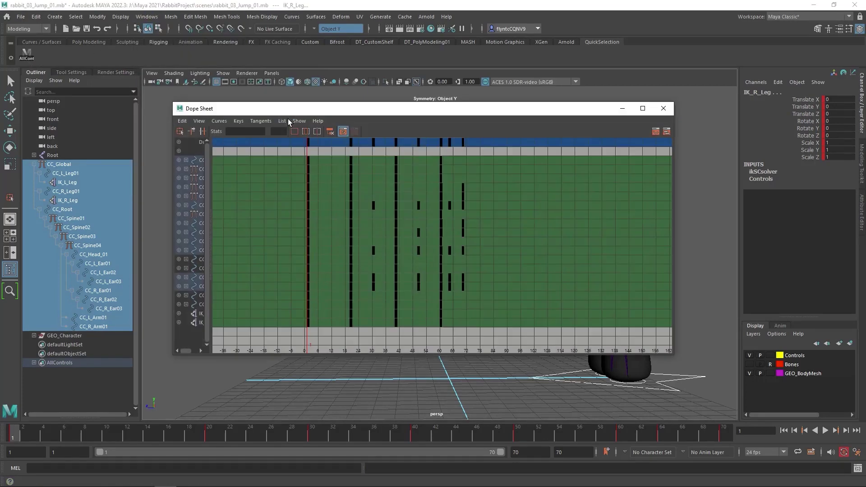
left_click(308, 142)
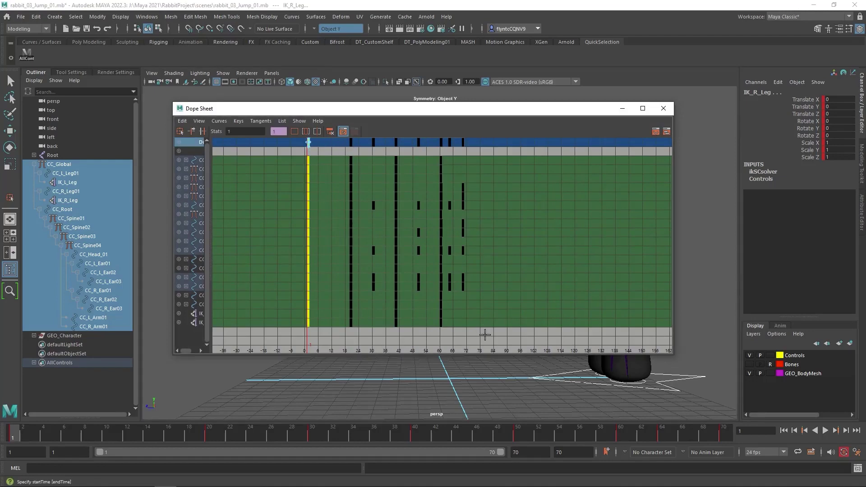
left_click_drag(486, 336, 305, 138)
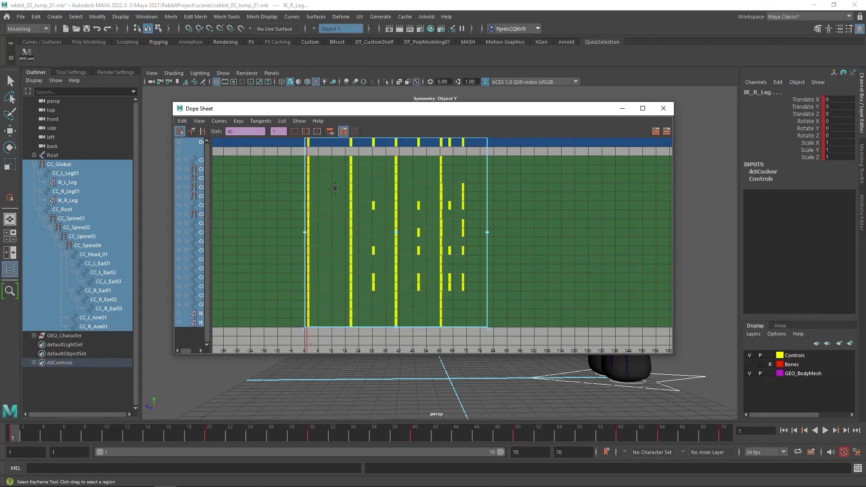
left_click_drag(501, 339, 295, 140)
Scale the selected keys down so the jump ends around frame 49.
left_click(182, 121)
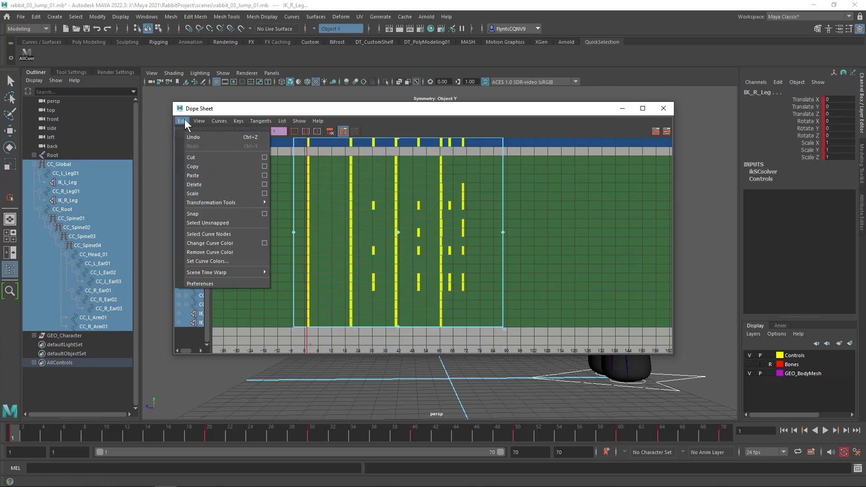
left_click(219, 193)
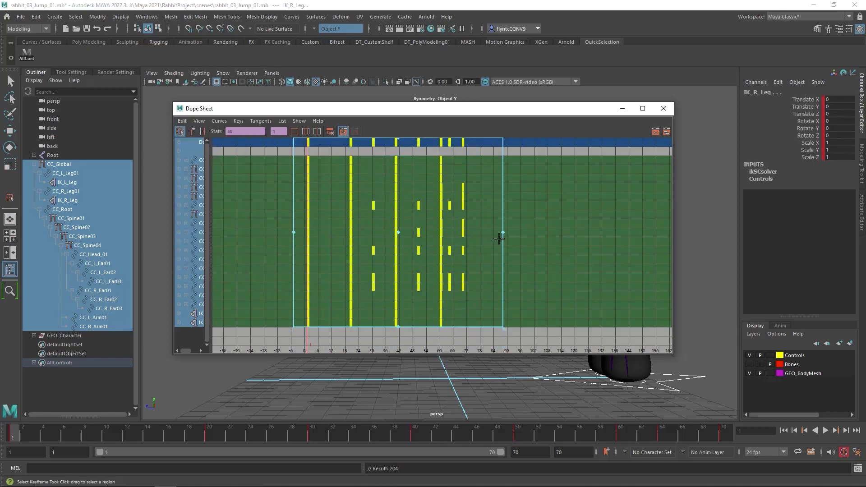
key("r")
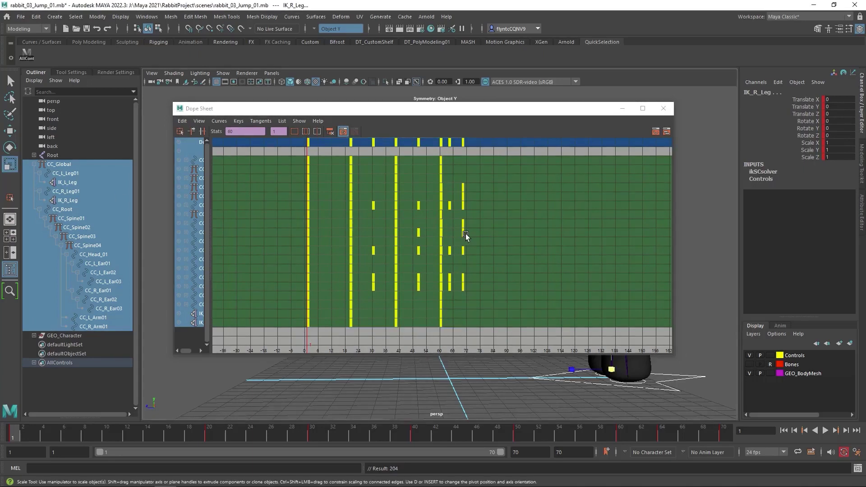
left_click(185, 121)
left_click(224, 193)
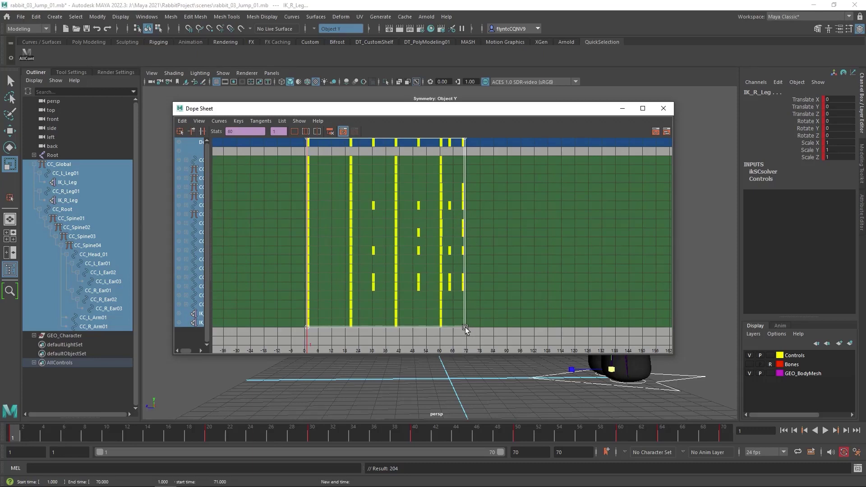
left_click_drag(465, 329, 413, 331)
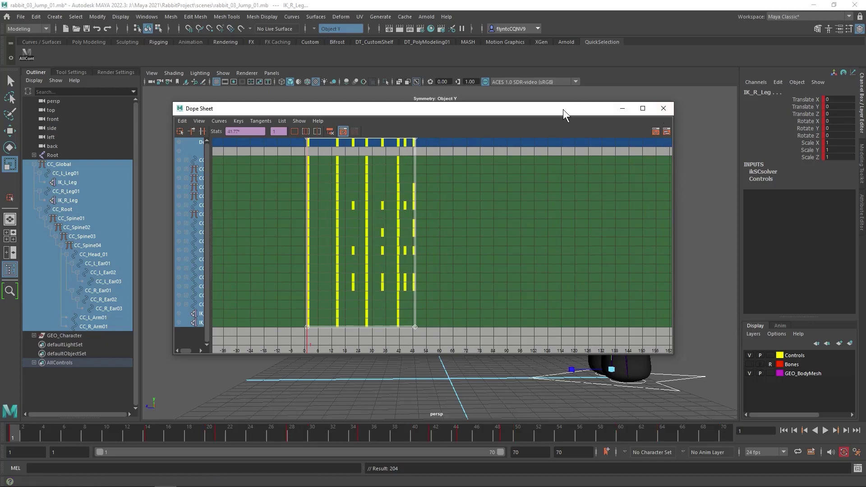
mouse_move(563, 109)
left_mouse_down()
mouse_move(562, 121)
mouse_move(559, 107)
left_mouse_up()
Close the Dope Sheet and play the sped-up jump, stopping at frame 51.
left_click(655, 107)
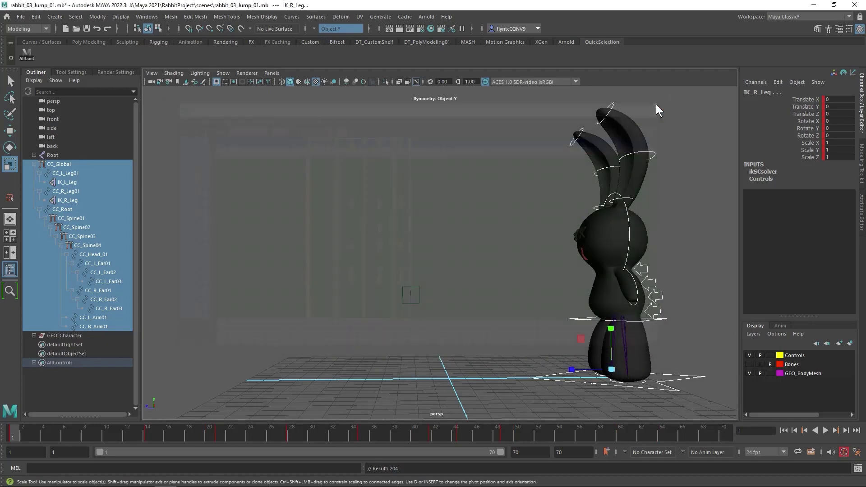
left_click(825, 431)
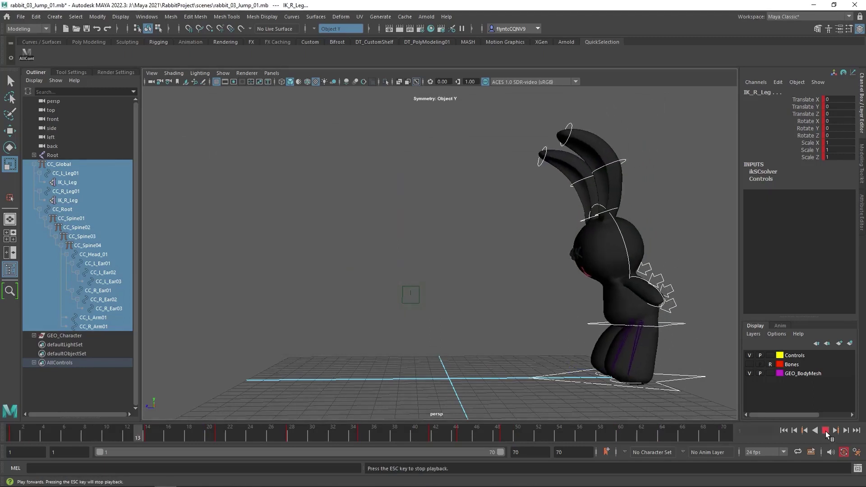
left_click(825, 430)
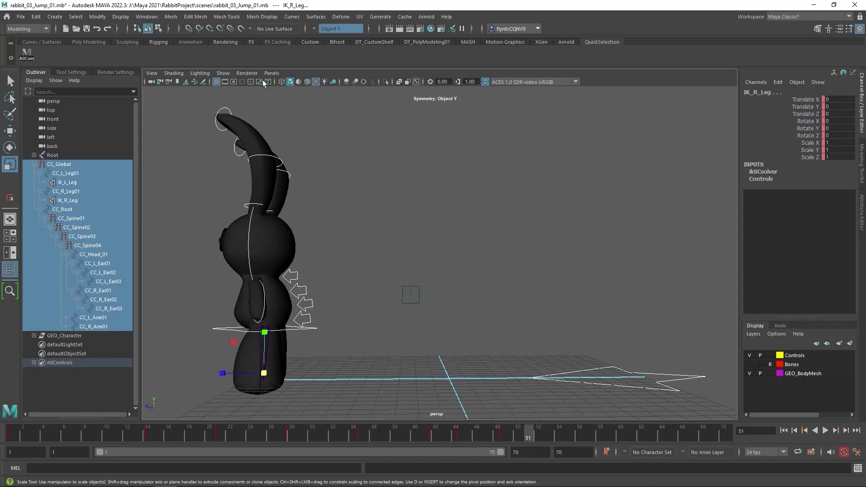
Scale the keys slightly tighter in the Dope Sheet and replay, stopping at frame 47.
left_click(147, 16)
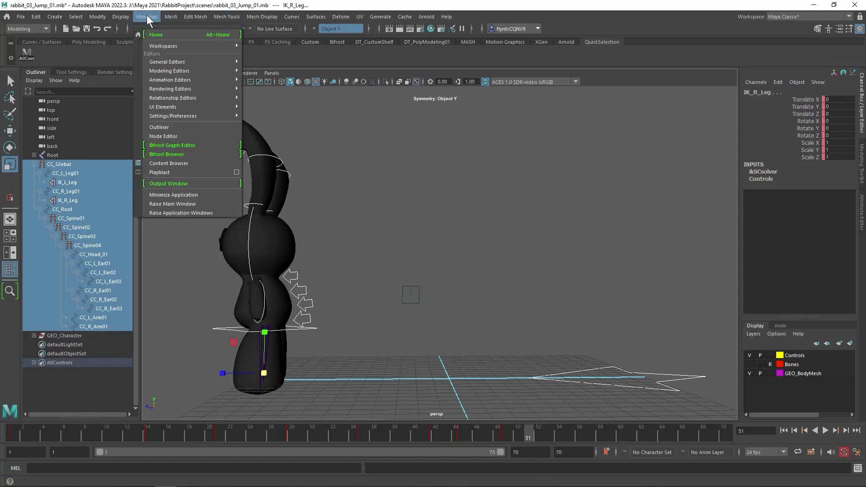
mouse_move(174, 77)
left_click(284, 101)
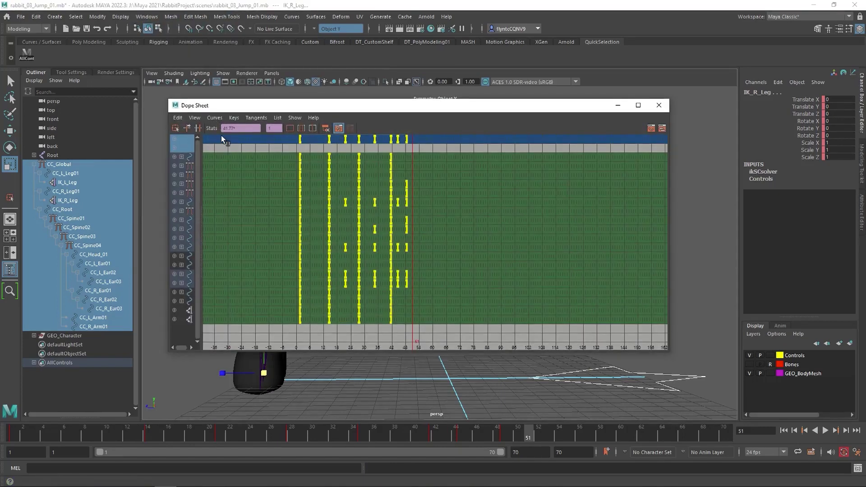
left_click(178, 117)
left_click(208, 190)
left_click_drag(411, 325, 389, 323)
left_click(660, 106)
left_click(825, 430)
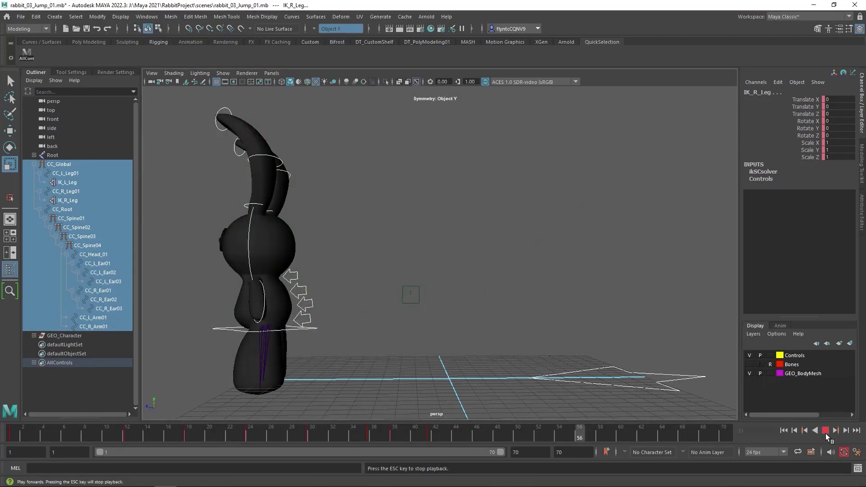
left_click(825, 431)
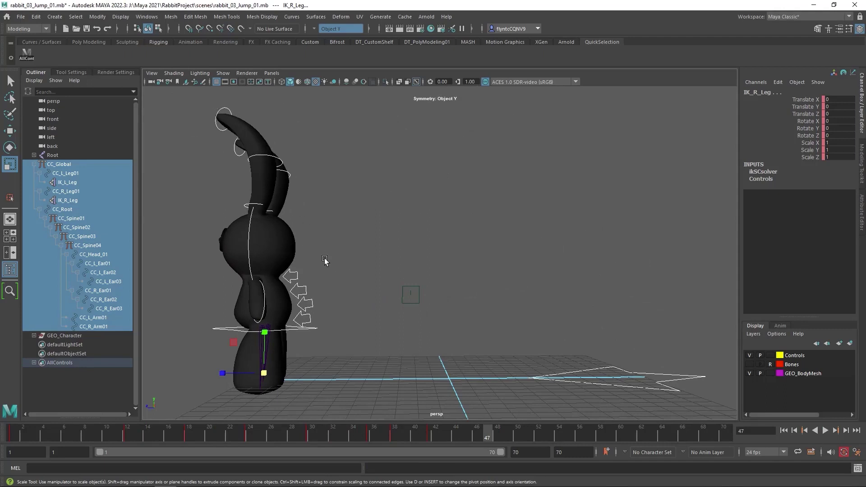
Play and step the jump through frames 18, 24, 30 and 36, then select CC_Root.
key("alt+v")
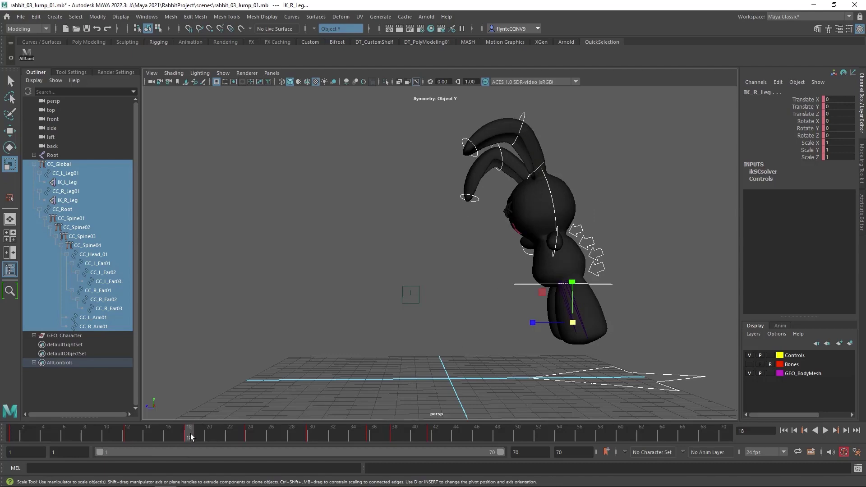
left_click_drag(189, 434, 250, 442)
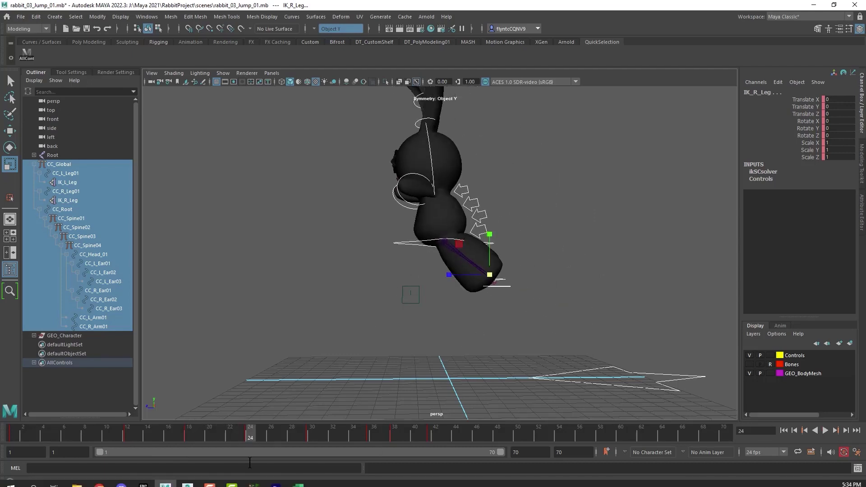
left_click_drag(251, 434, 312, 434)
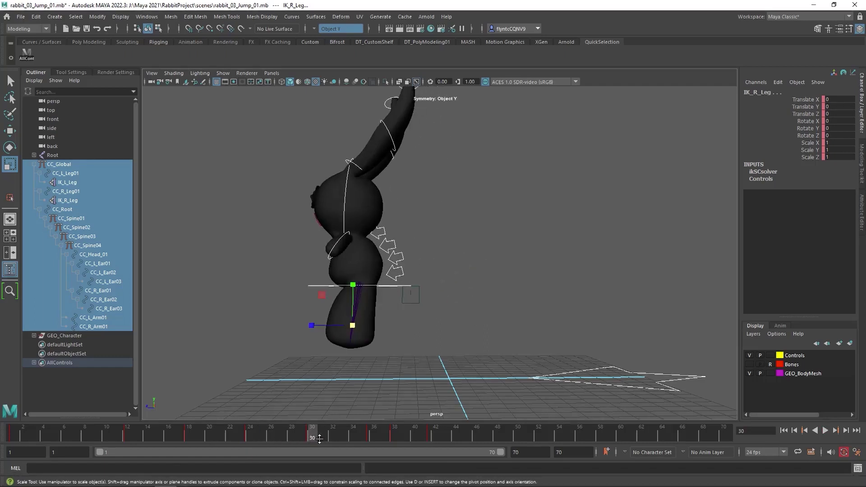
left_click_drag(323, 439, 381, 444)
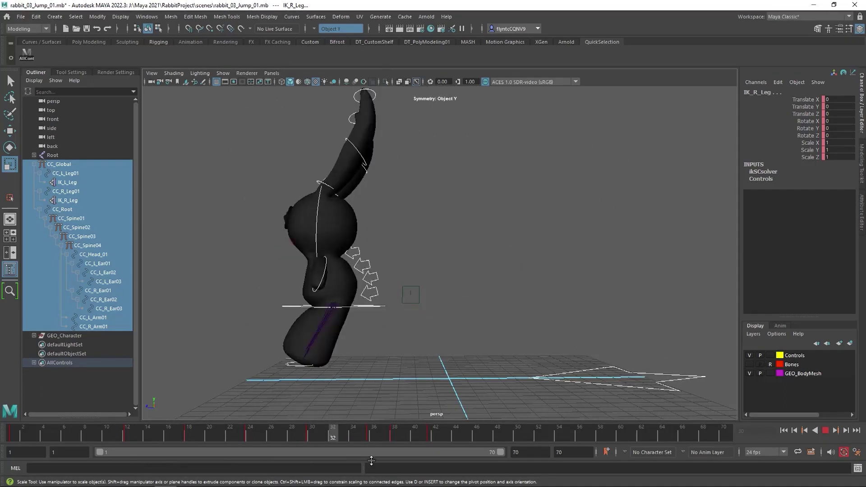
left_click(85, 438)
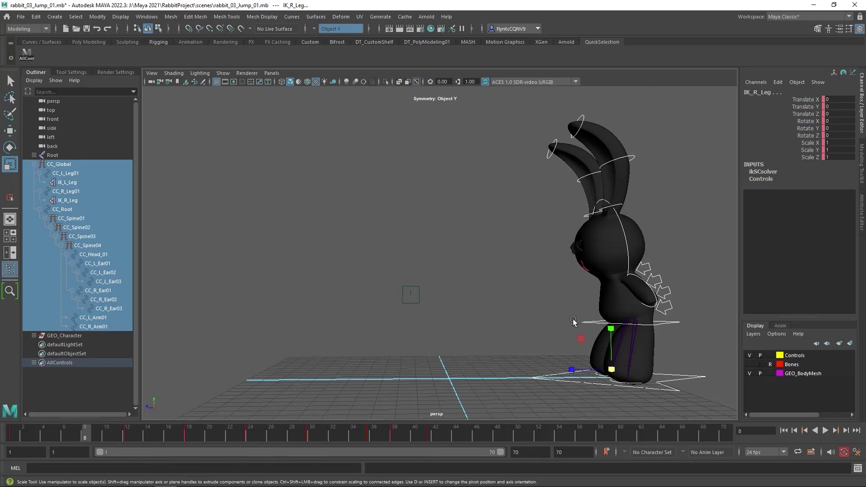
left_click(592, 323)
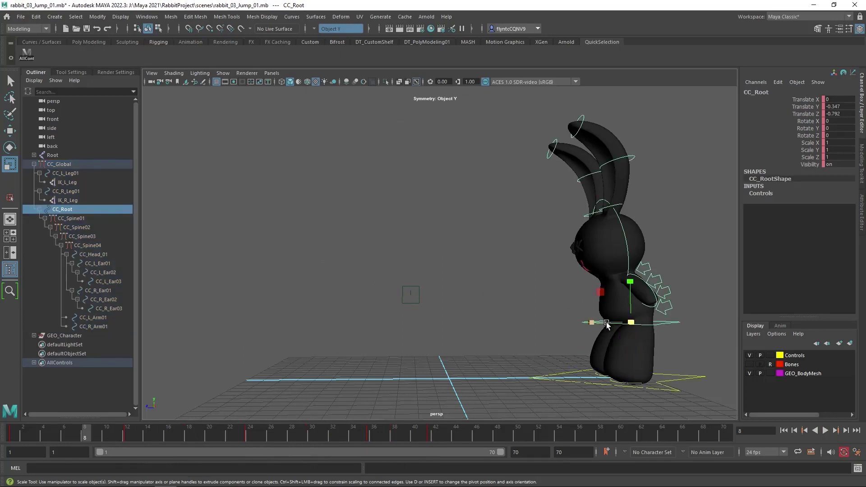
Open the Graph Editor showing only CC_Root's Translate Y curve.
left_click(153, 18)
mouse_move(196, 81)
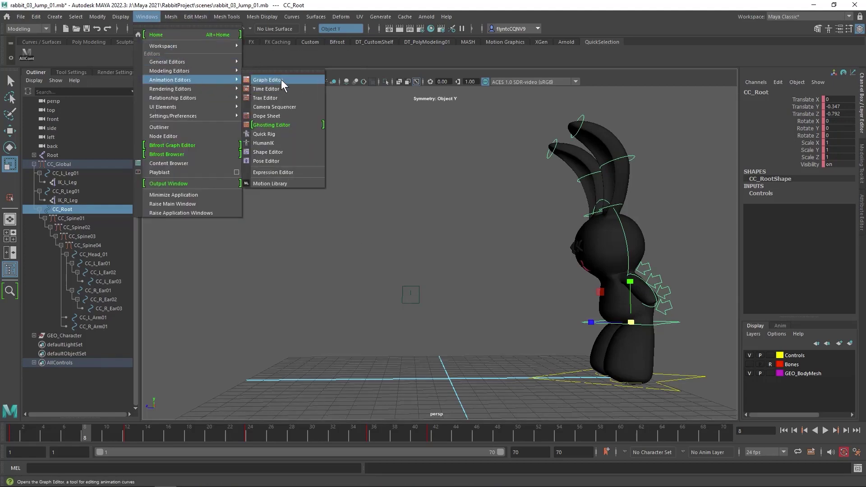
left_click(280, 80)
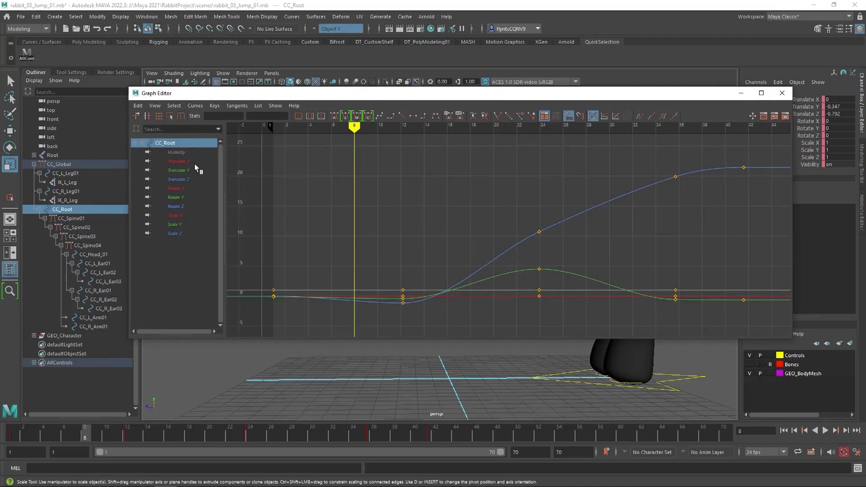
left_click(182, 171)
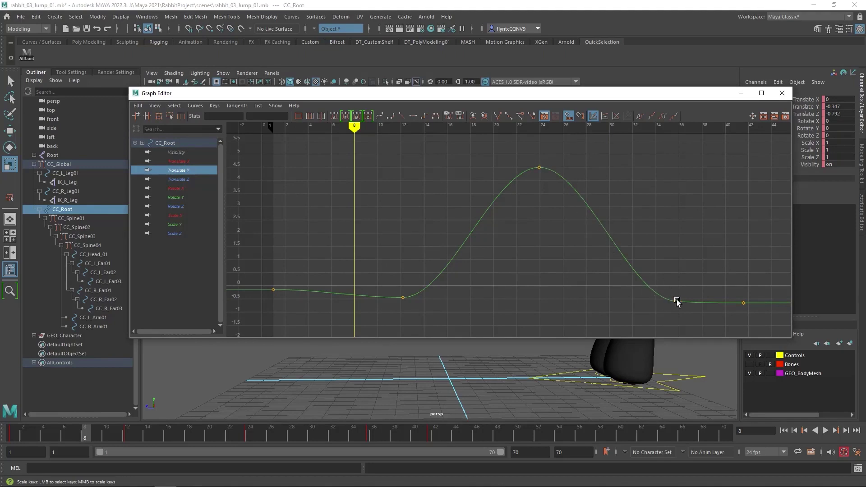
Try changing and breaking the landing key's tangents near frame 36, then undo.
left_click_drag(661, 272, 686, 313)
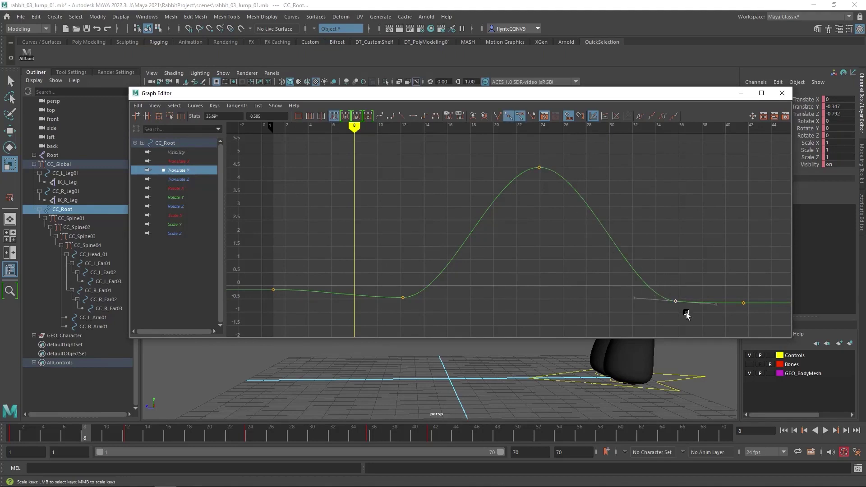
left_click(402, 116)
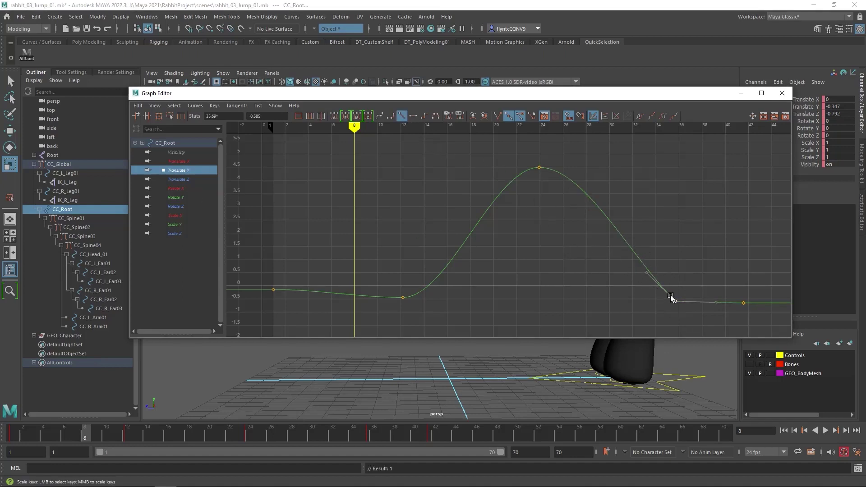
left_click(174, 106)
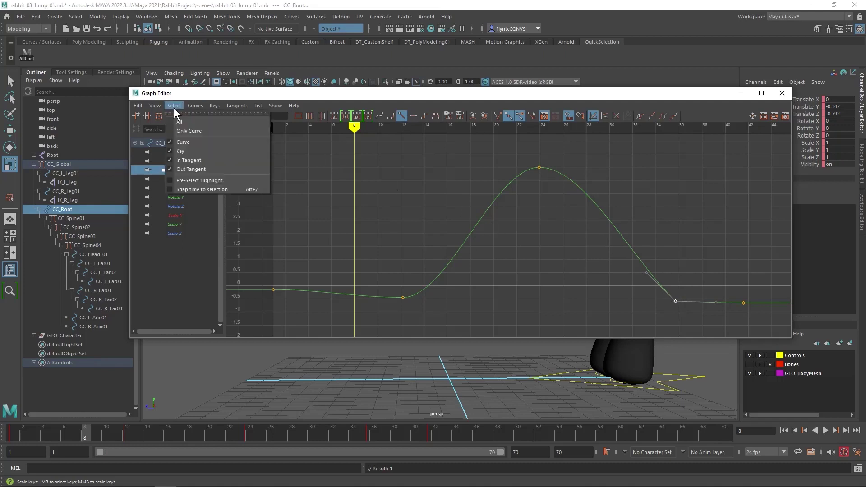
mouse_move(141, 106)
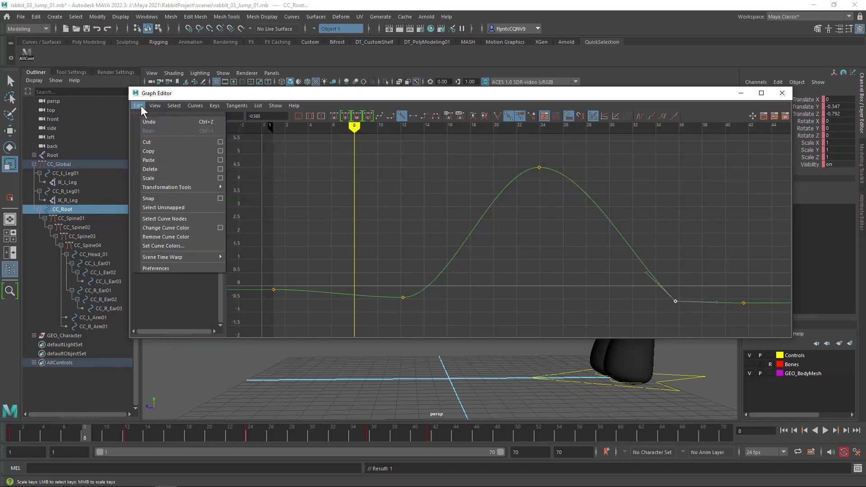
mouse_move(215, 106)
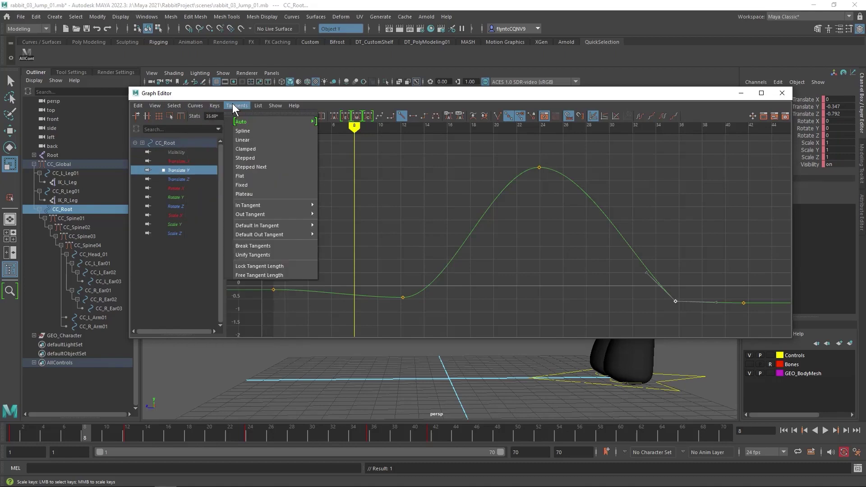
left_click(294, 245)
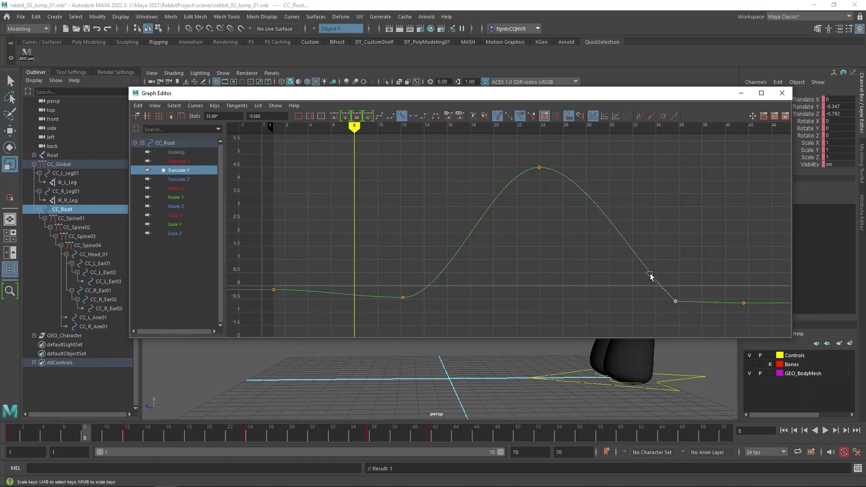
key("ctrl+z")
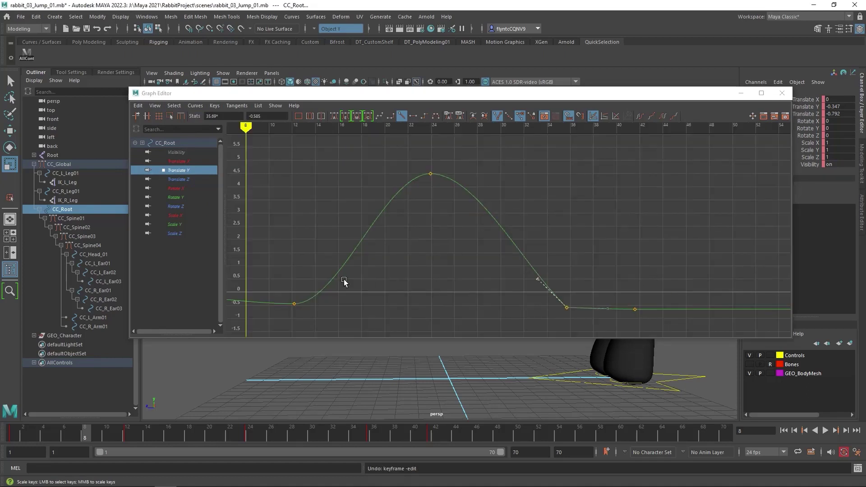
Steepen the landing key's incoming tangent handle near frame 36.
left_click(10, 131)
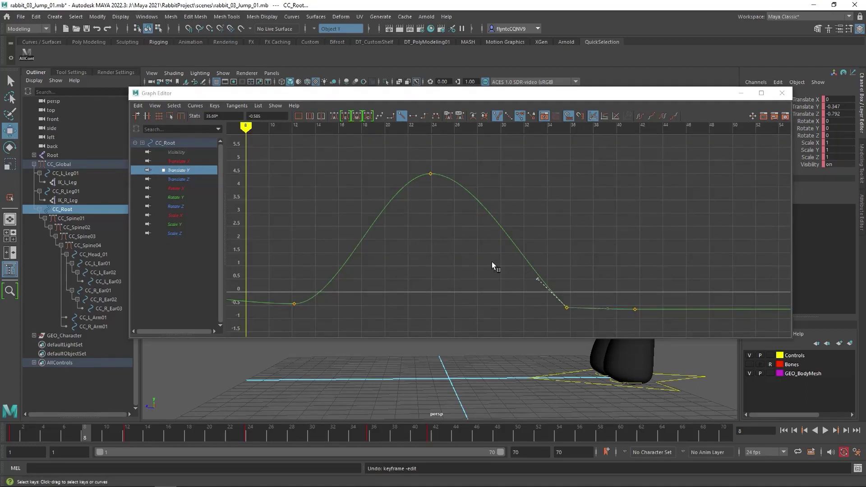
left_click_drag(542, 295, 583, 317)
left_click(519, 276)
left_click_drag(513, 263, 554, 288)
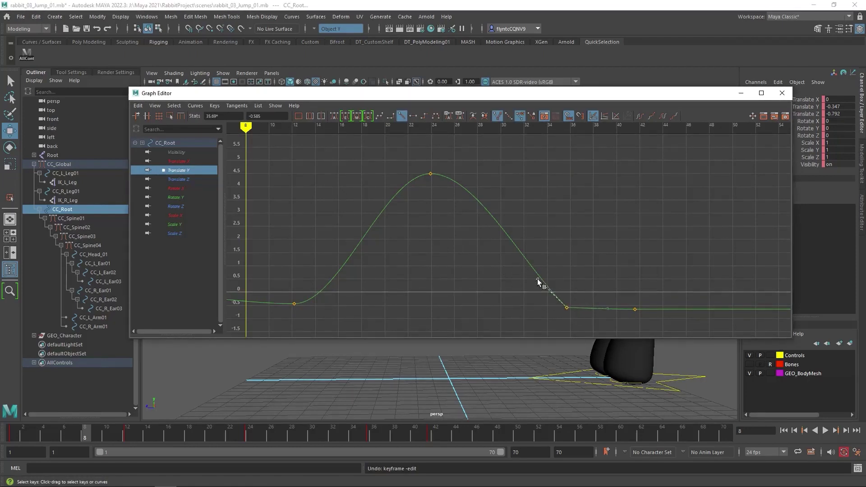
middle_click_drag(537, 278, 539, 277)
left_click_drag(539, 277, 549, 274)
Make the frame 12 takeoff key linear, break its tangents, and steepen the outgoing handle.
left_click_drag(316, 319, 288, 296)
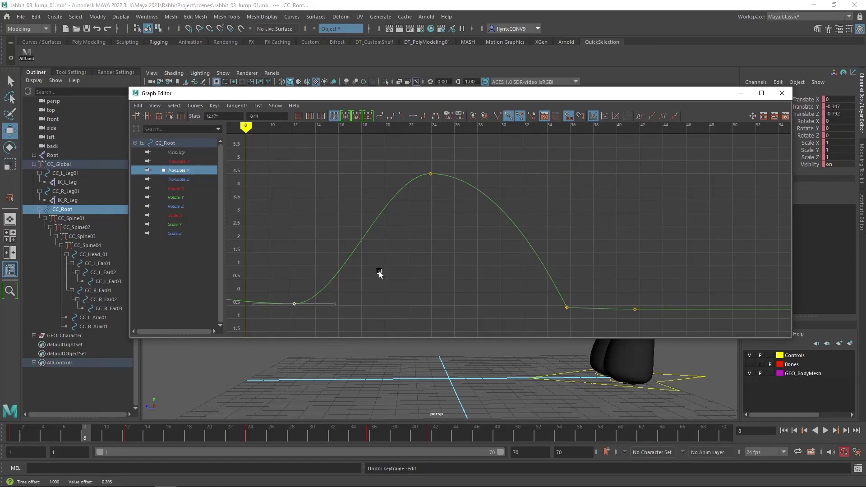
left_click(400, 117)
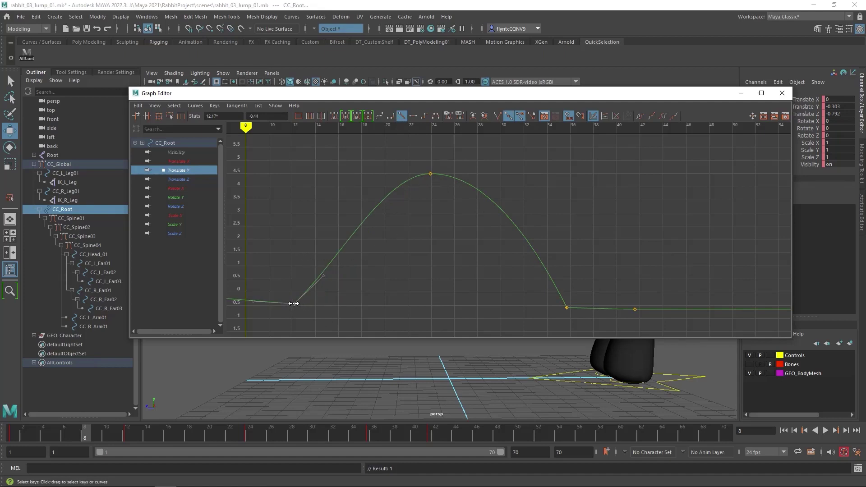
right_click(293, 304)
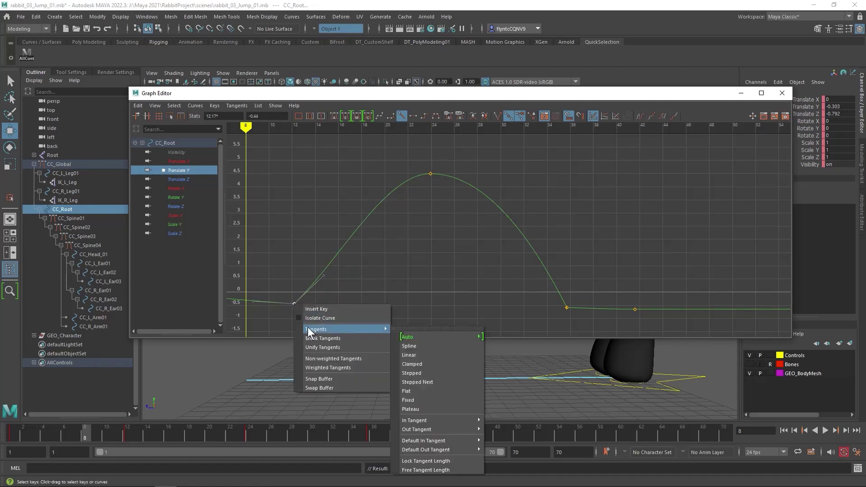
mouse_move(347, 331)
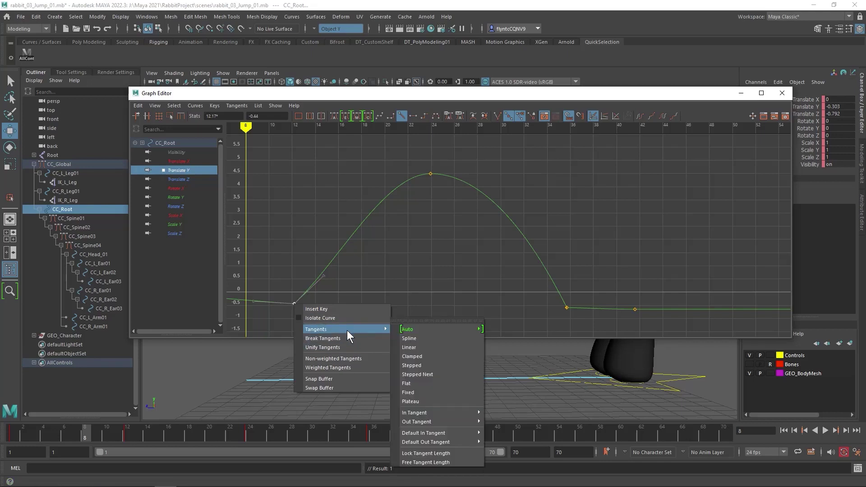
left_click(347, 339)
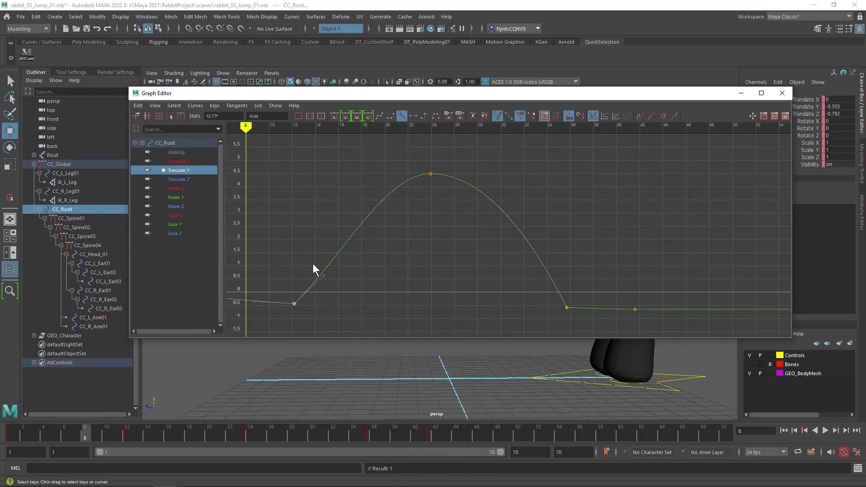
left_click_drag(323, 275, 317, 267)
Close the Graph Editor, replay the snappier jump, and scrub frames 9–14 to inspect the crouch.
left_click(781, 93)
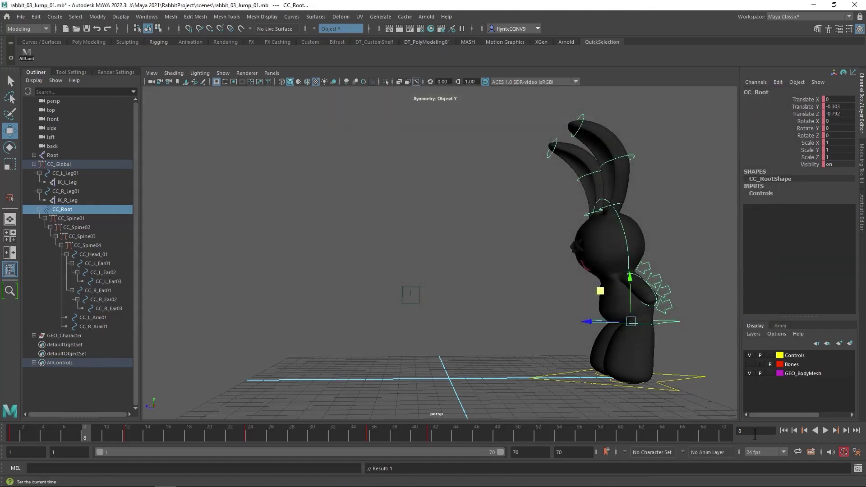
left_click(824, 431)
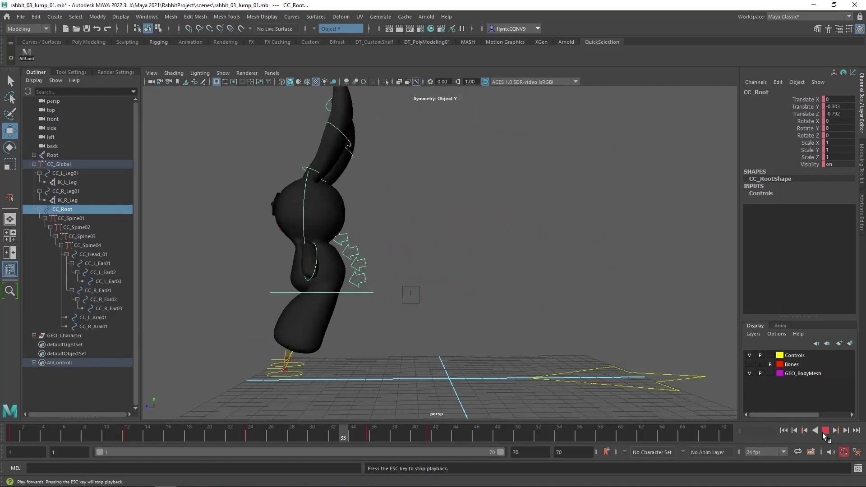
left_click(824, 431)
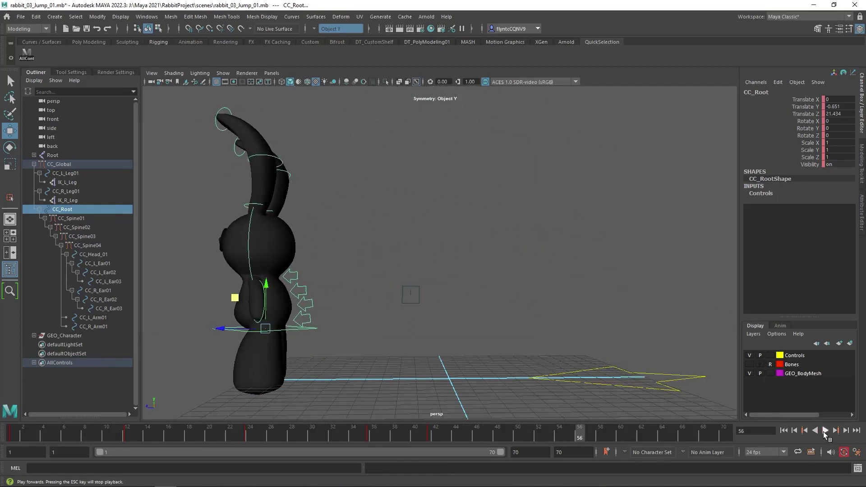
left_click(824, 431)
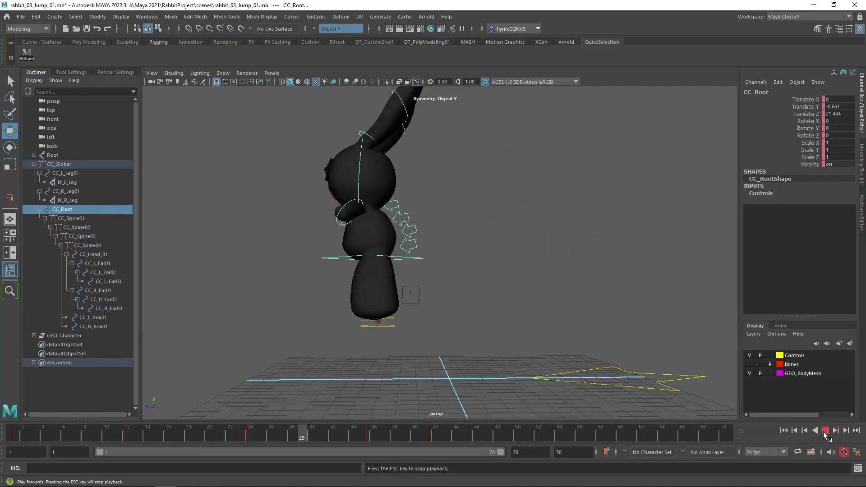
left_click(824, 431)
key("alt+v")
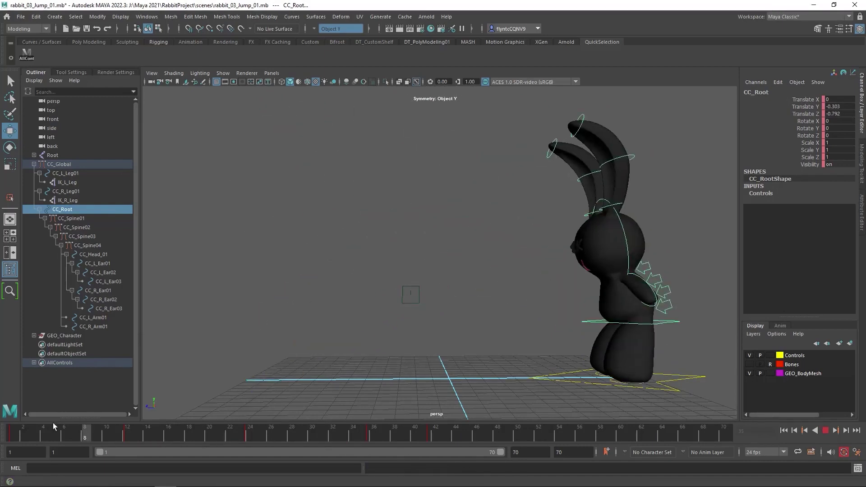
left_click_drag(147, 433, 117, 434)
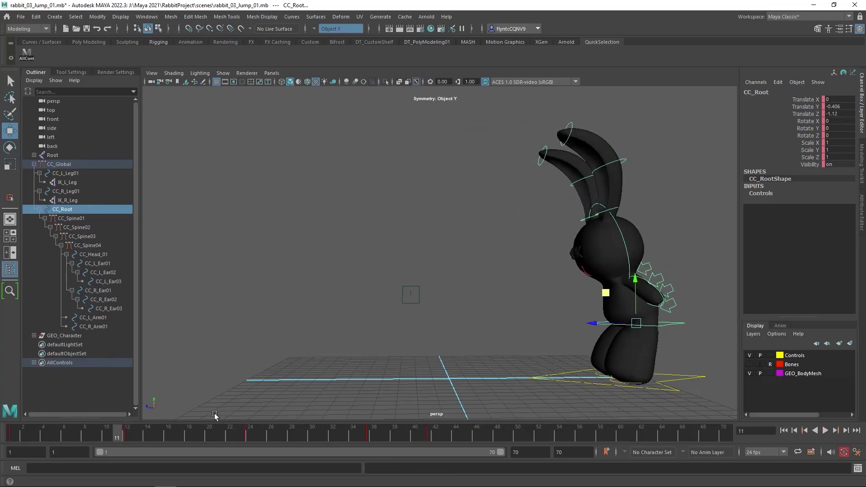
Select CC_L_Arm01 and open a widened Dope Sheet showing the control names.
left_click(657, 308)
left_click(656, 306)
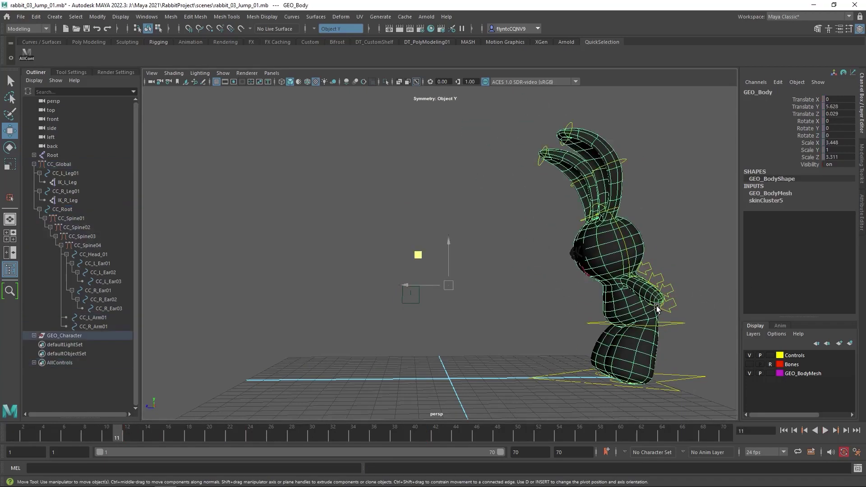
left_click(636, 283)
left_click(147, 17)
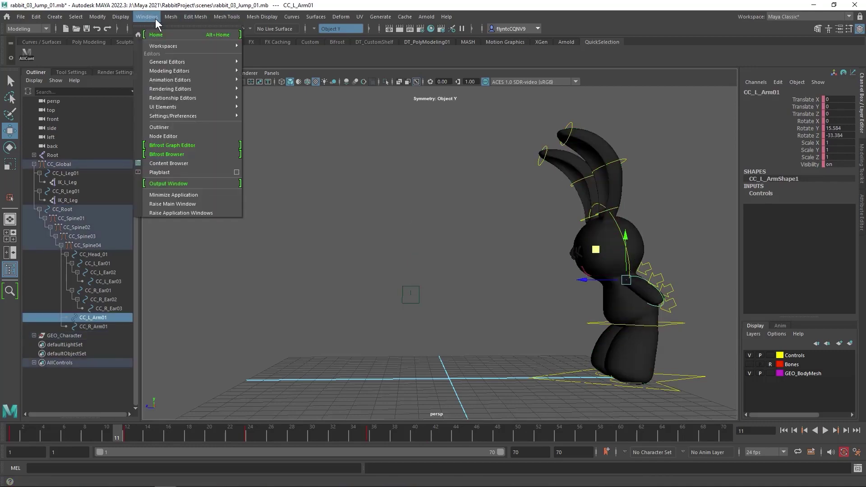
mouse_move(190, 71)
mouse_move(226, 79)
left_click(271, 116)
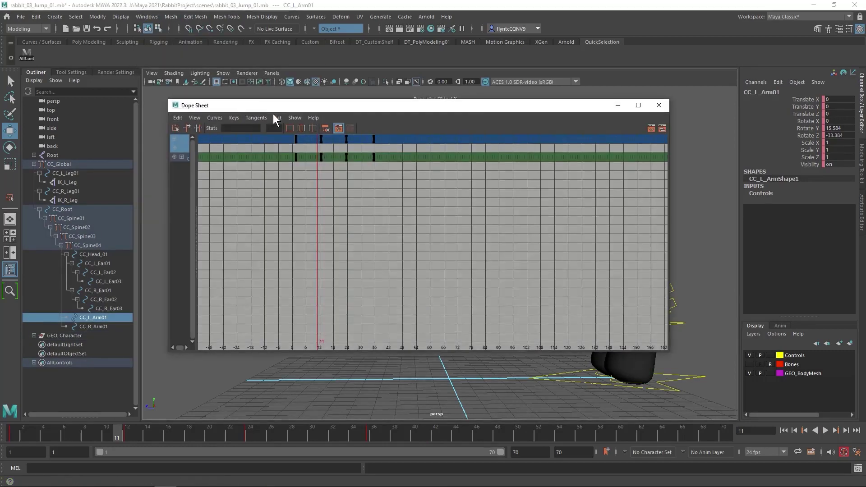
left_click_drag(169, 172, 108, 172)
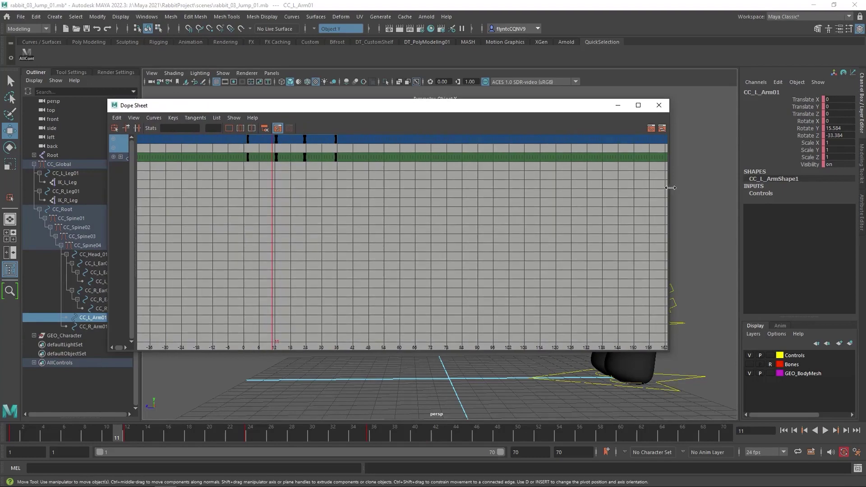
left_click_drag(669, 188, 730, 188)
left_click_drag(135, 205, 194, 204)
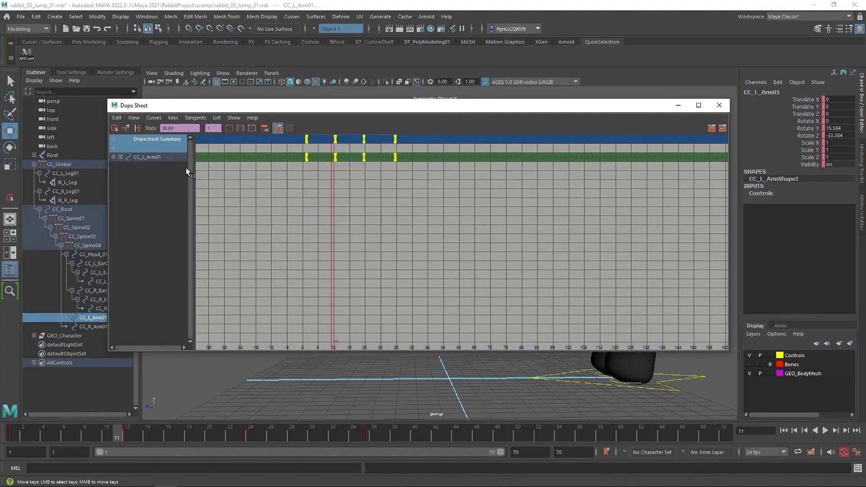
Add CC_R_Arm01 and dock the Dope Sheet below the viewport, enlarged to show both arms.
left_click_drag(372, 112, 426, 171)
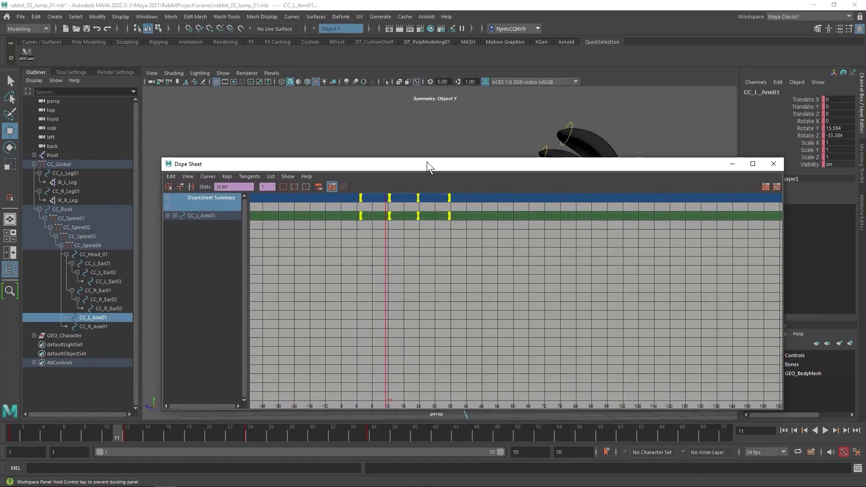
left_click(94, 326, "ctrl")
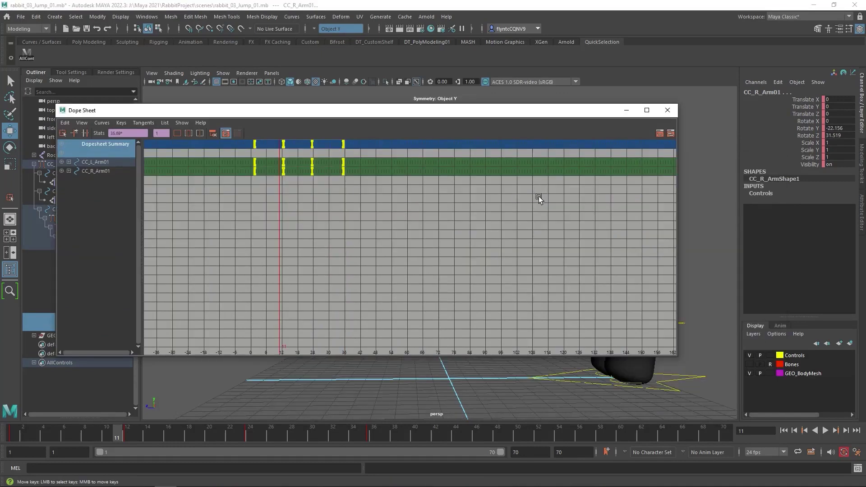
left_click_drag(437, 110, 439, 418)
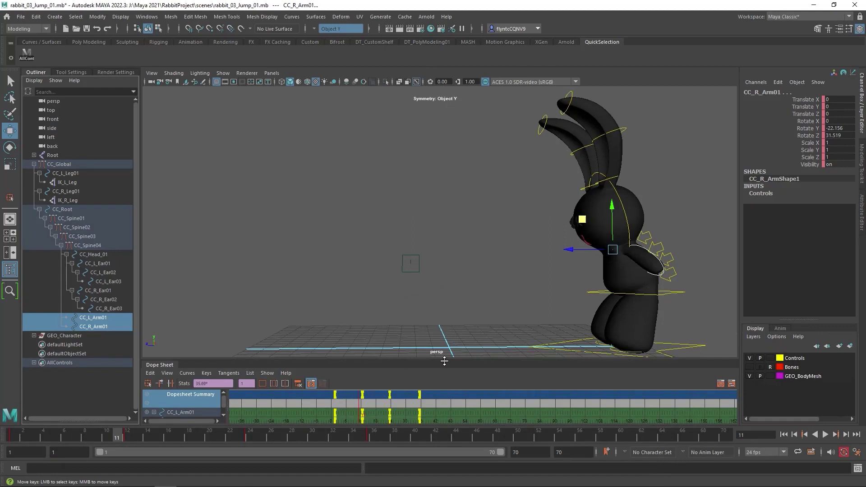
left_click_drag(444, 361, 436, 335)
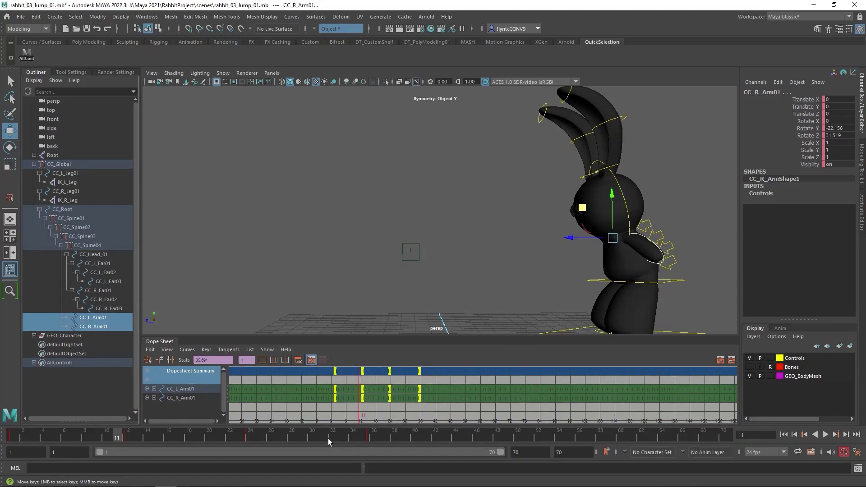
After checking the pose around frames 11–14, slide both arms' frame-24 keys 8 frames earlier.
left_click_drag(118, 435, 136, 436)
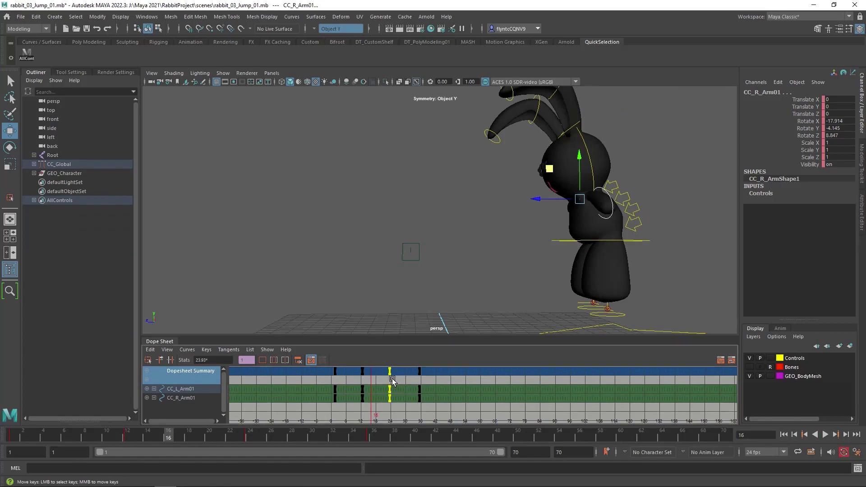
key("ctrl+z")
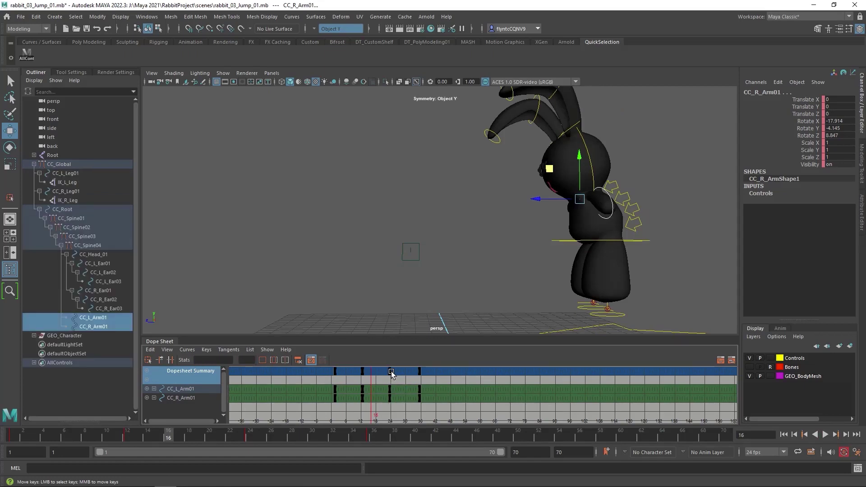
left_click(390, 371)
left_click_drag(390, 372, 373, 370)
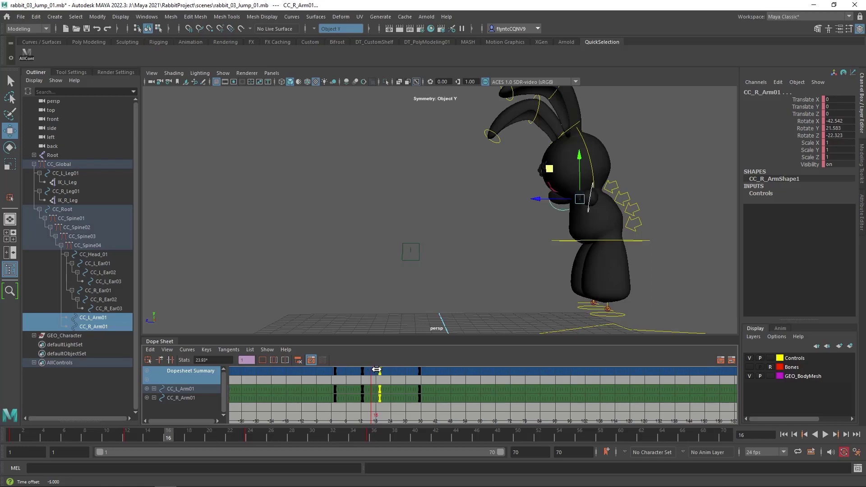
left_click_drag(374, 370, 369, 370)
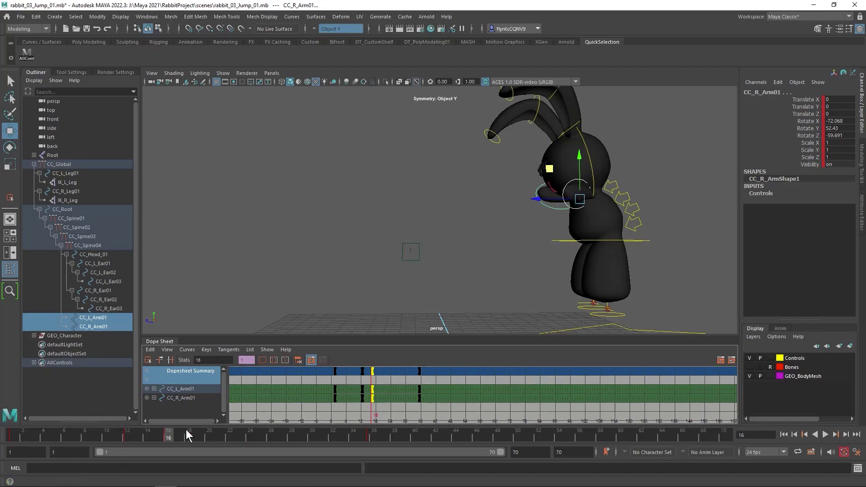
left_click_drag(165, 437, 21, 440)
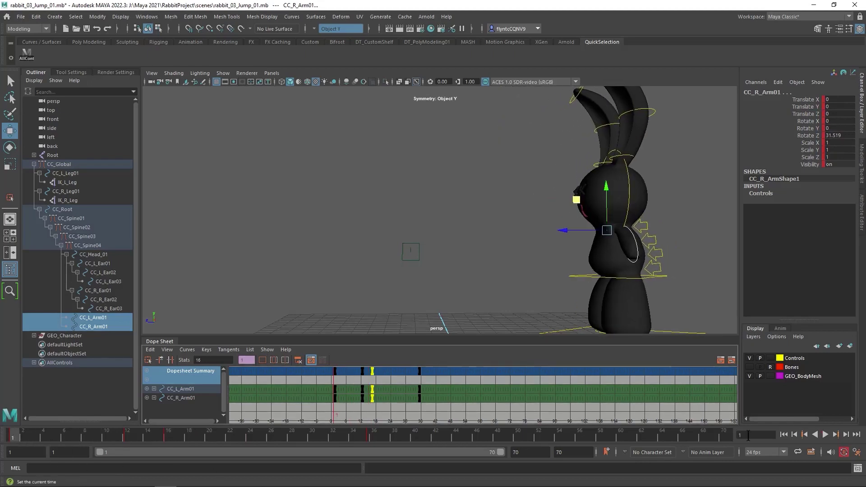
left_click(814, 435)
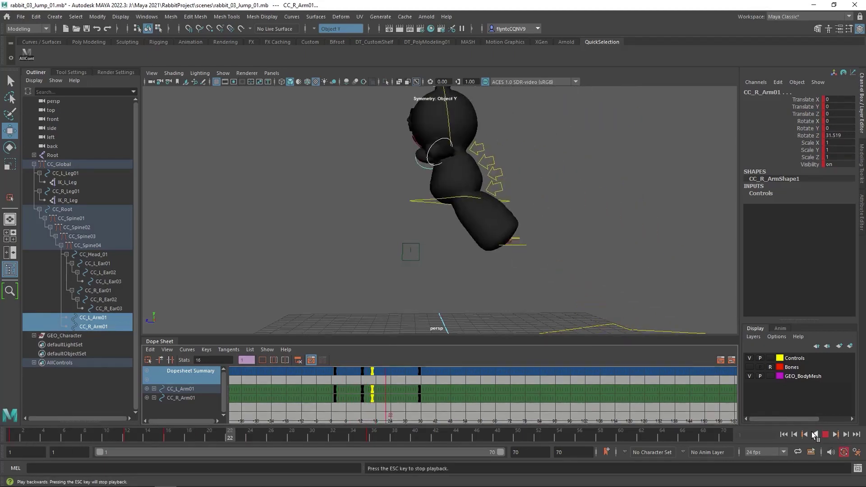
key("Escape")
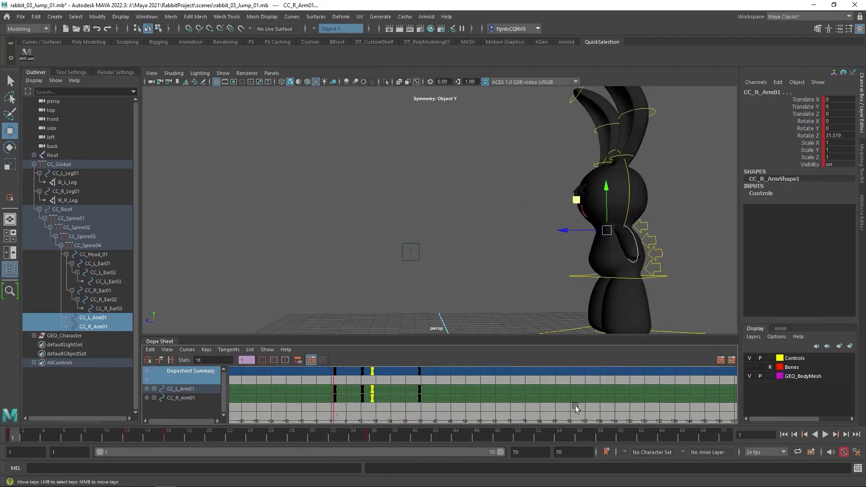
left_click(825, 435)
left_click(825, 435)
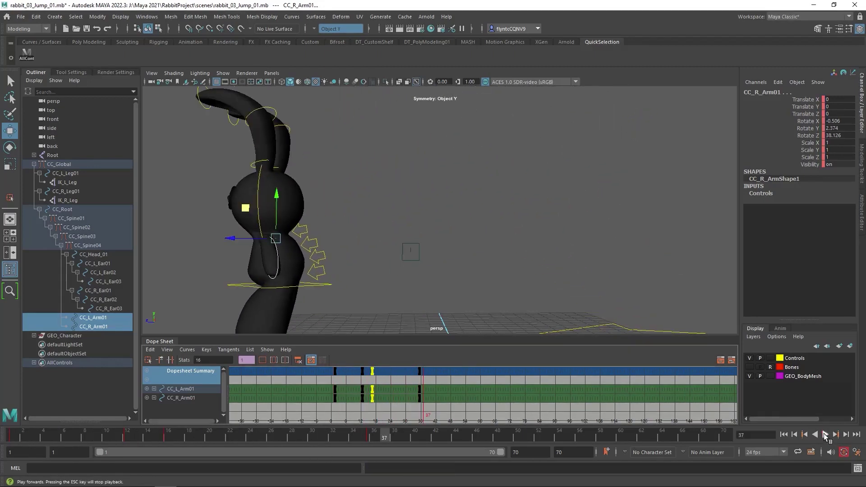
key("alt+v")
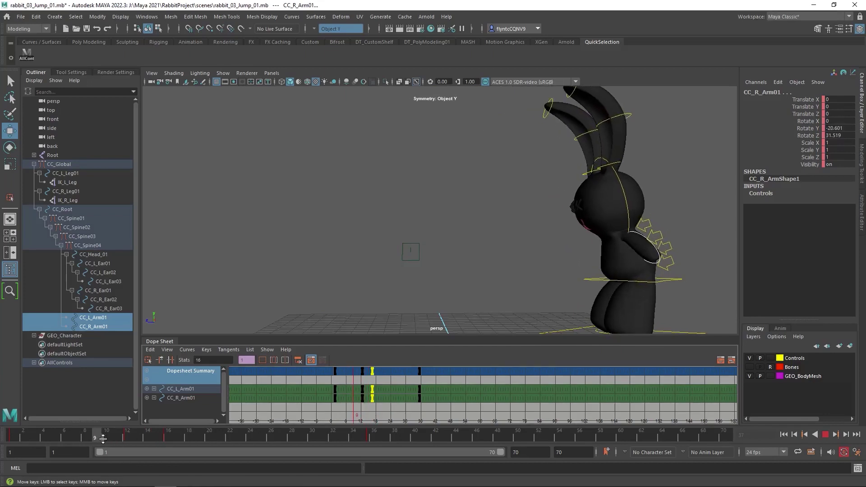
left_click_drag(148, 438, 33, 437)
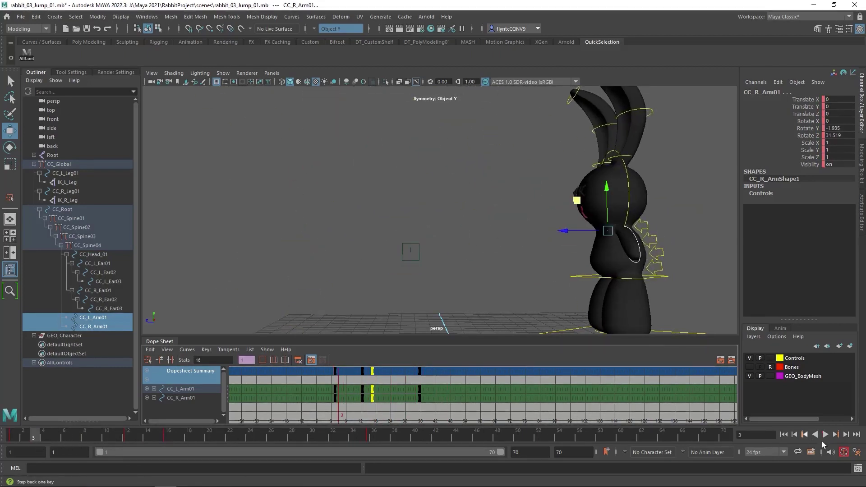
left_click(825, 434)
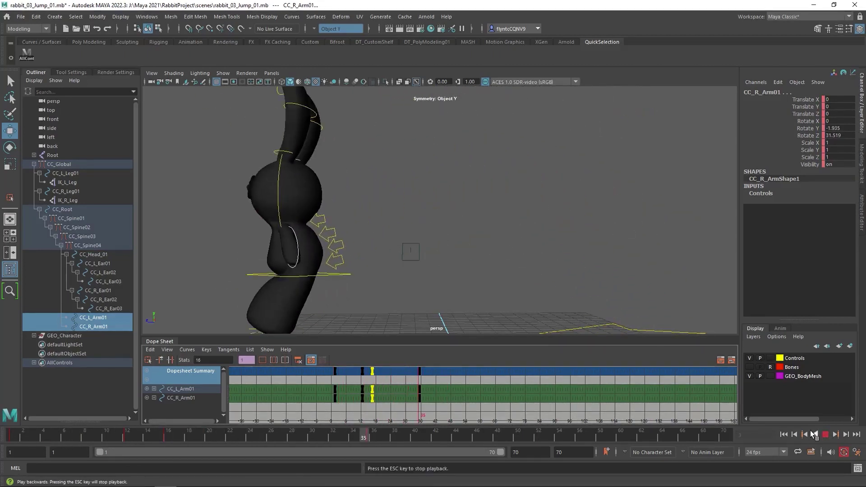
key("Escape")
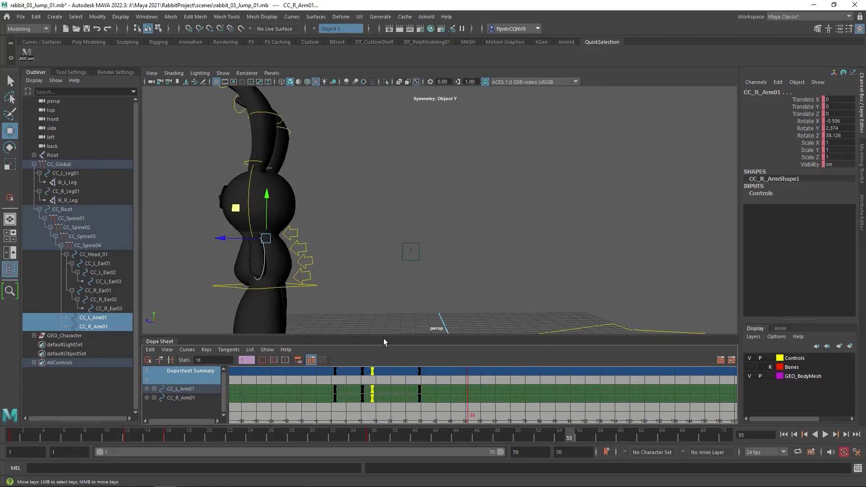
Select the root control CC_Root from the Graph Editor.
left_click(146, 16)
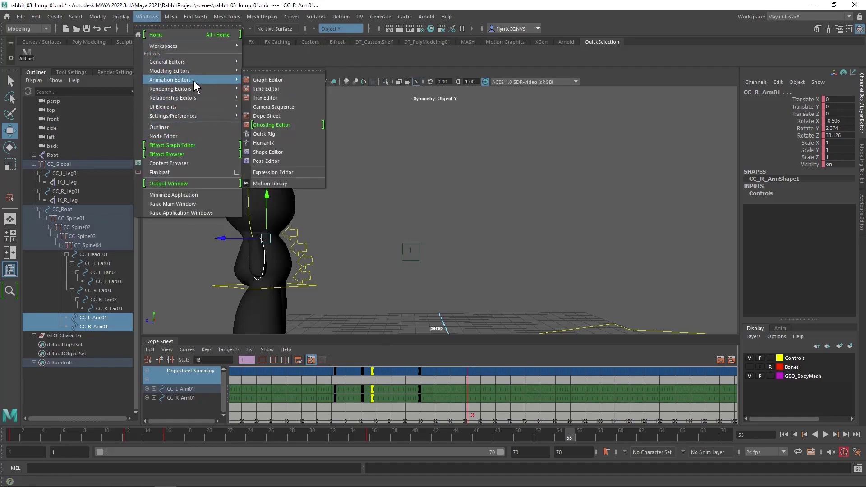
left_click(293, 80)
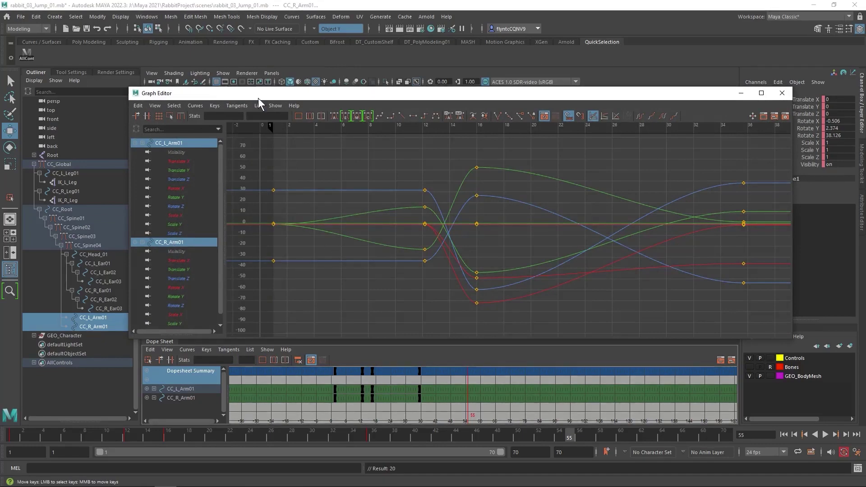
left_click_drag(264, 97, 250, 319)
left_click(296, 288)
Inspect CC_Root's animation curves, close the Graph Editor, and deselect the root's keys in the Dope Sheet.
left_click_drag(328, 320, 300, 134)
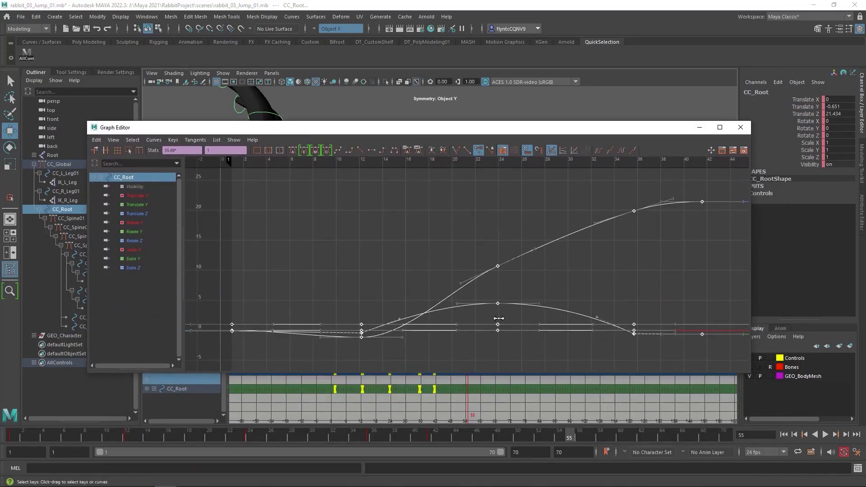
left_click(740, 127)
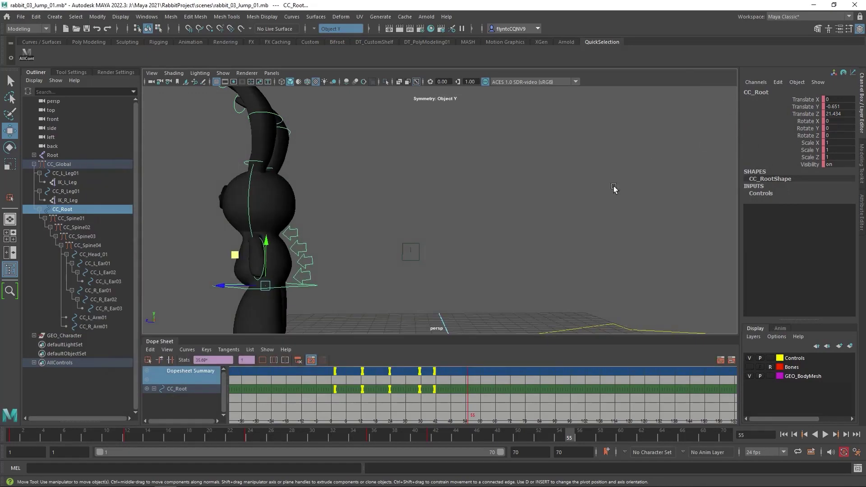
left_click(469, 387)
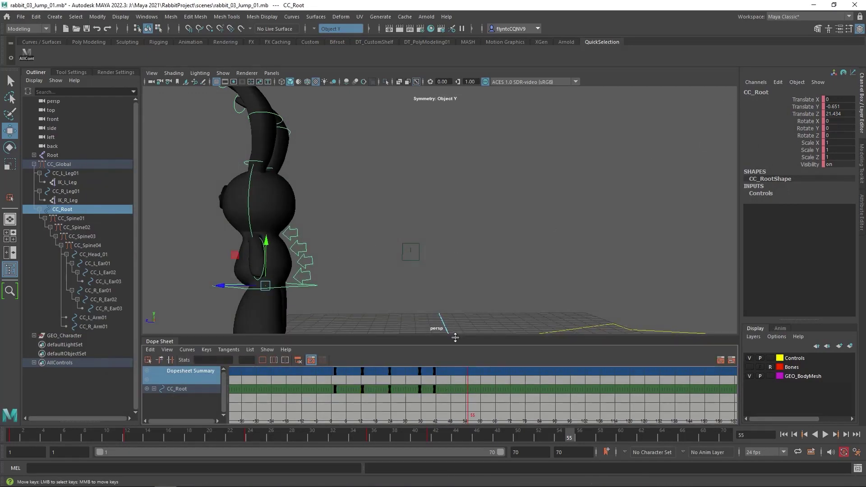